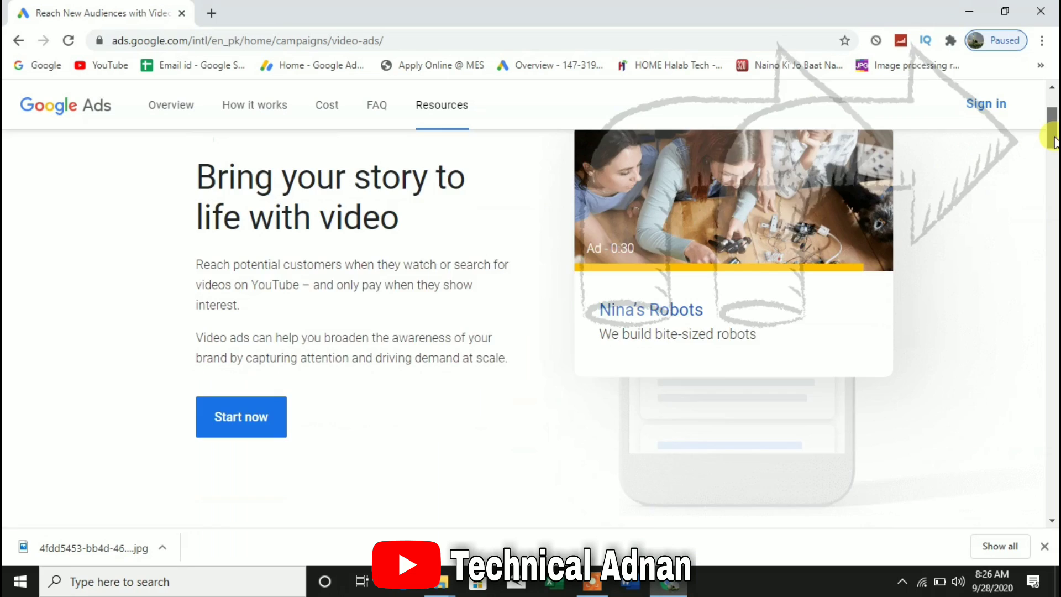
# - Sign in to Google Ads and start a new campaign without a goal's guidance
pyautogui.moveTo(1052, 141); pyautogui.dragTo(1052, 107)
pyautogui.click(994, 105)
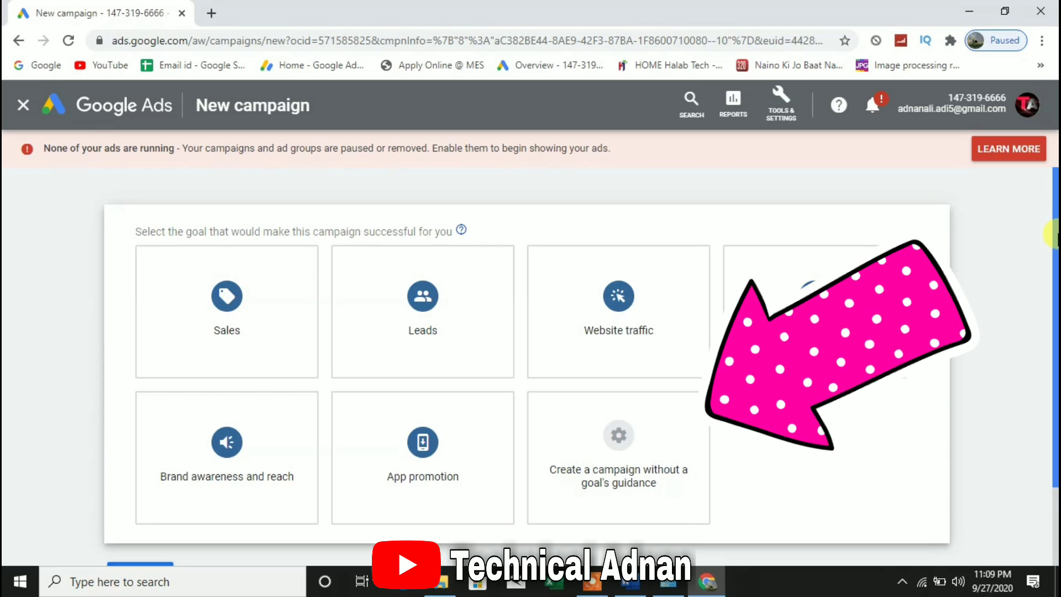
pyautogui.moveTo(1053, 233); pyautogui.dragTo(1052, 327)
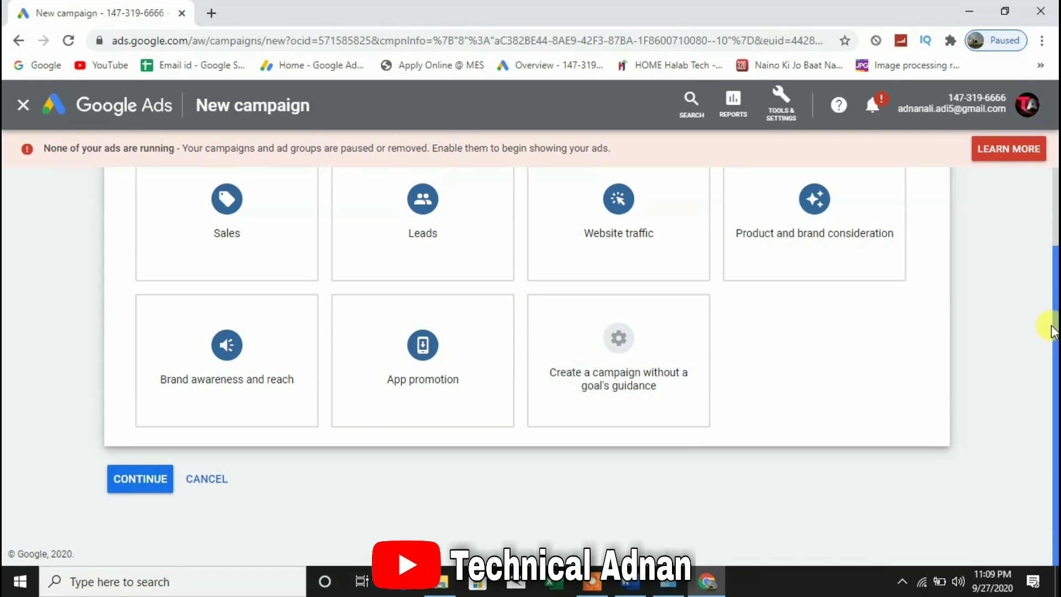
pyautogui.click(611, 360)
# - Choose the Video campaign type with the Custom video campaign subtype and continue to the campaign settings
pyautogui.scroll(-4, 613, 363)
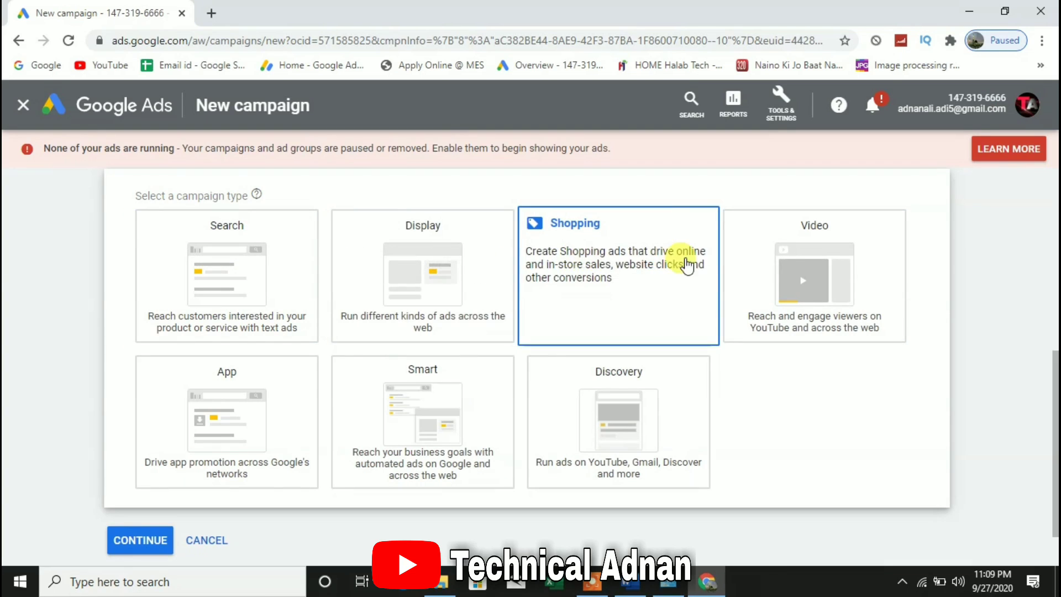
pyautogui.click(838, 267)
pyautogui.scroll(-5, 837, 264)
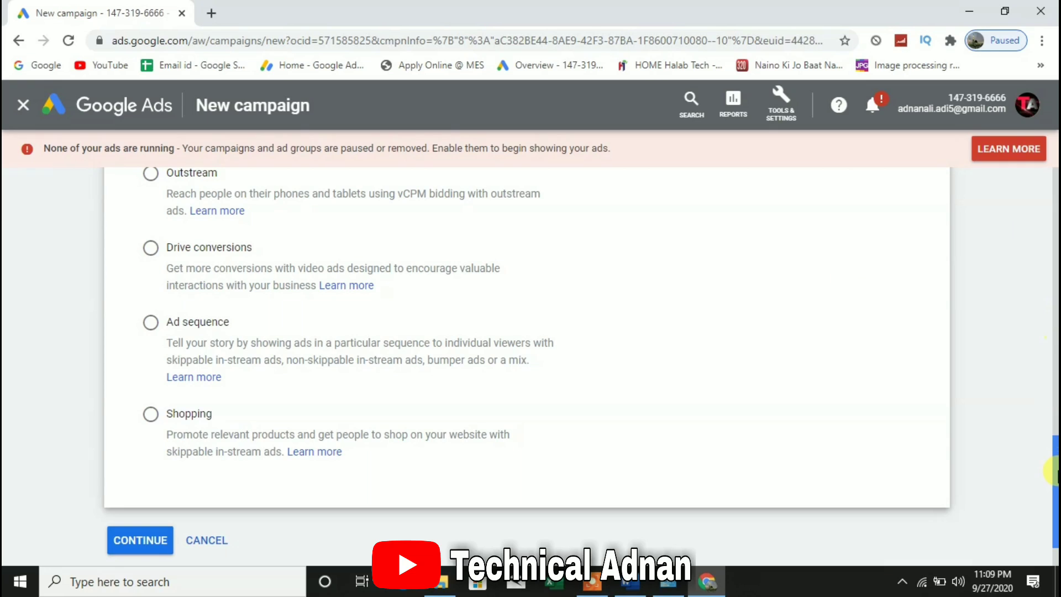
pyautogui.moveTo(1056, 469); pyautogui.dragTo(1055, 427)
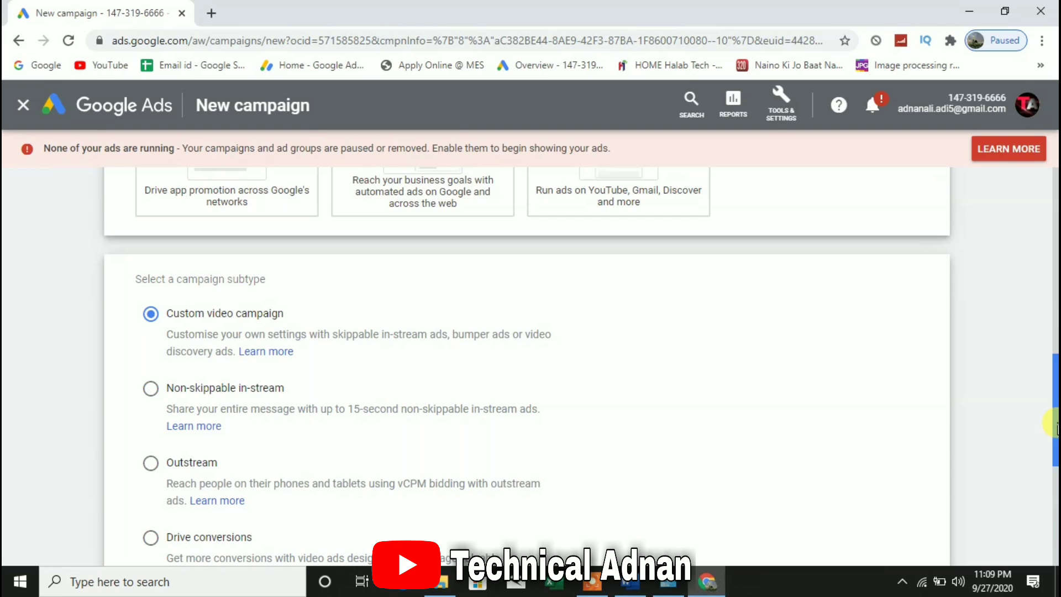
pyautogui.moveTo(1056, 427); pyautogui.dragTo(1055, 527)
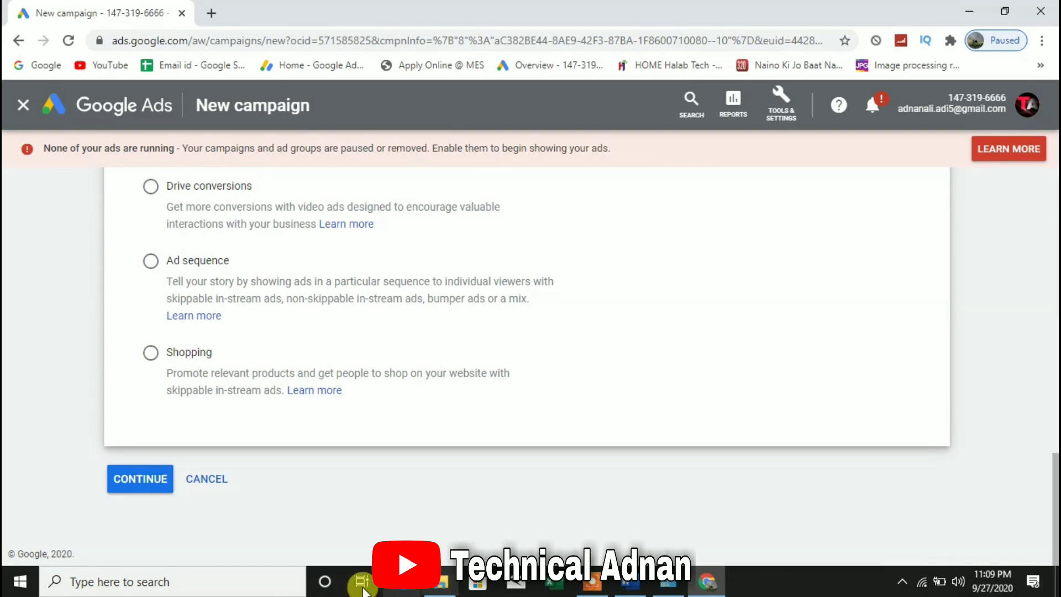
pyautogui.click(141, 481)
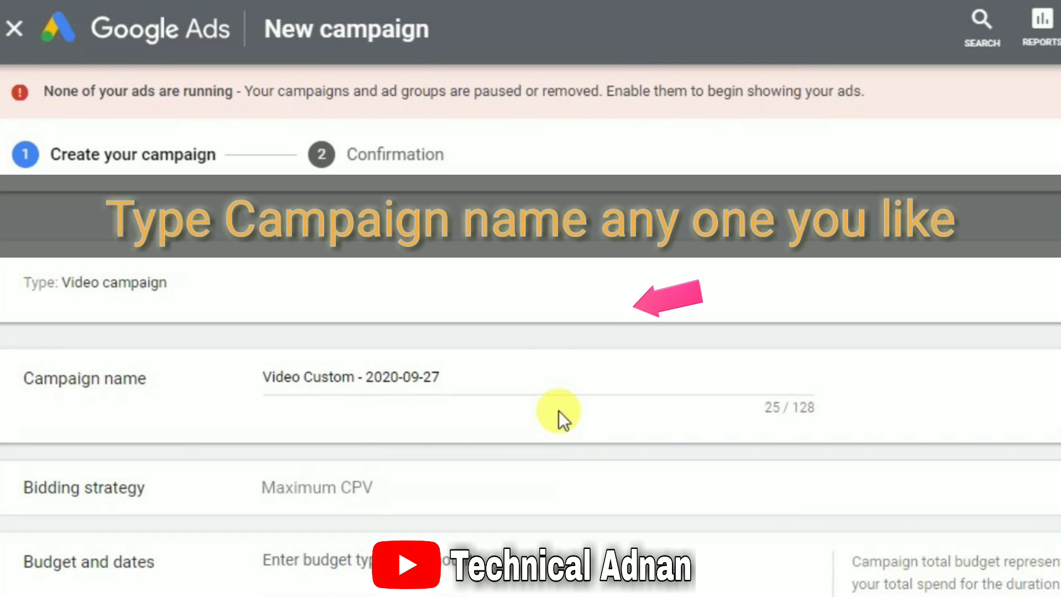
# - Name the campaign "2nd Campaign" and review its bid strategy choices, keeping Maximum CPV
pyautogui.click(476, 378)
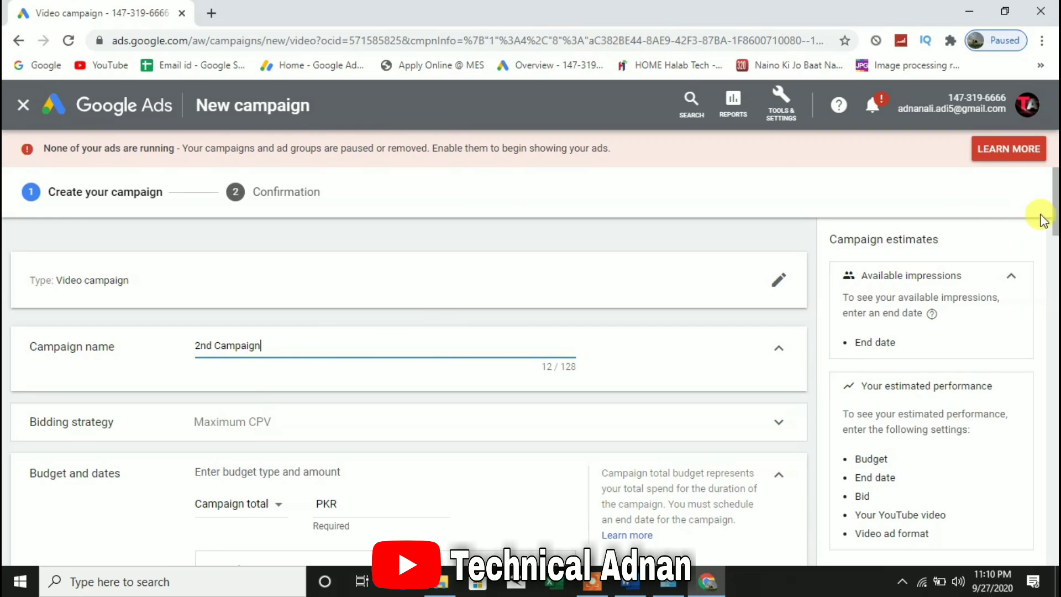
pyautogui.scroll(-3, 481, 284)
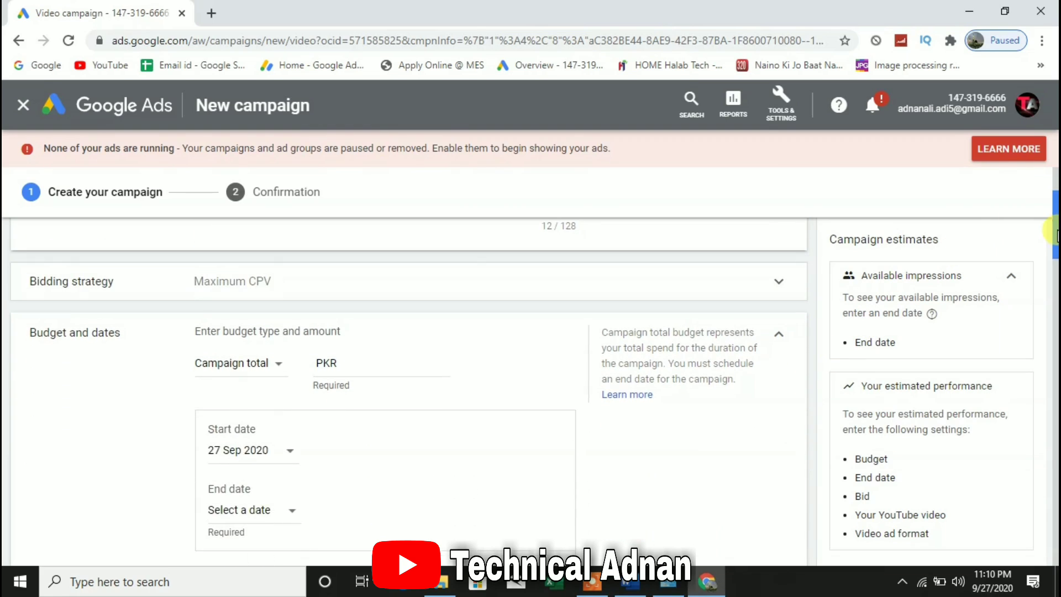
pyautogui.click(348, 281)
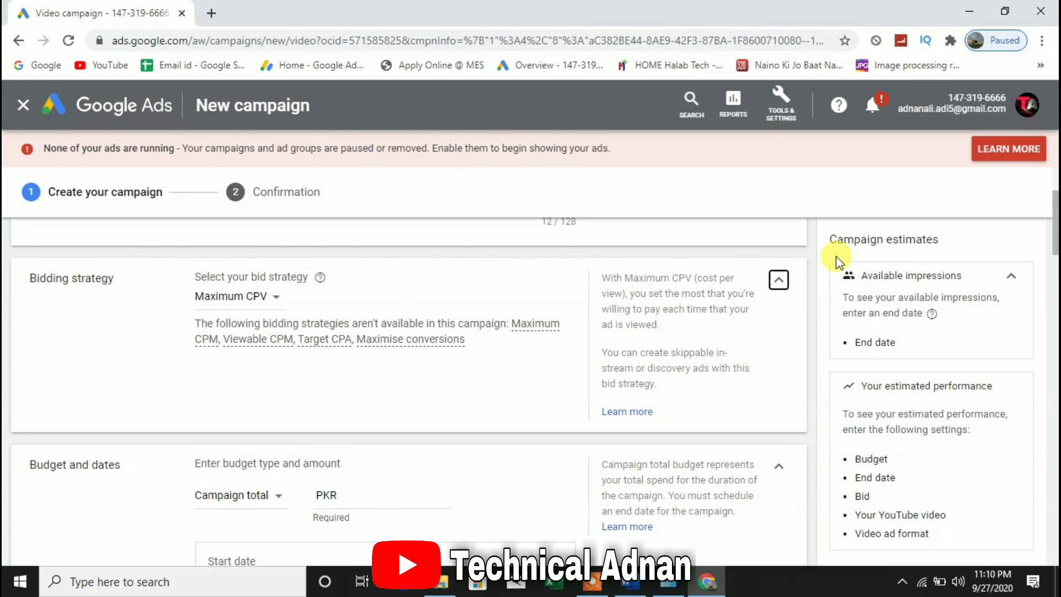
pyautogui.moveTo(1055, 217); pyautogui.dragTo(1022, 216)
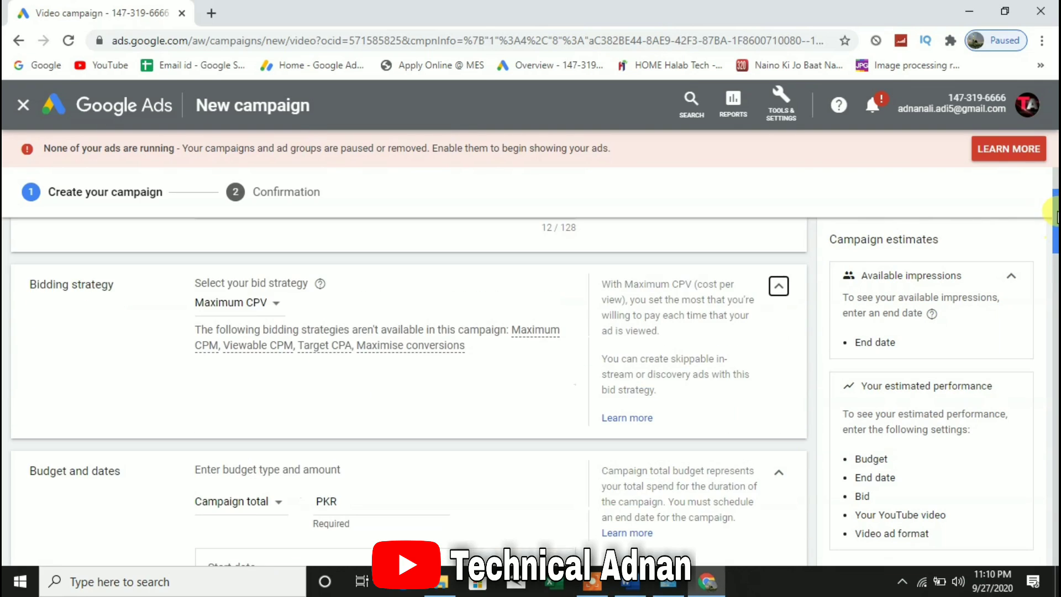
pyautogui.click(274, 307)
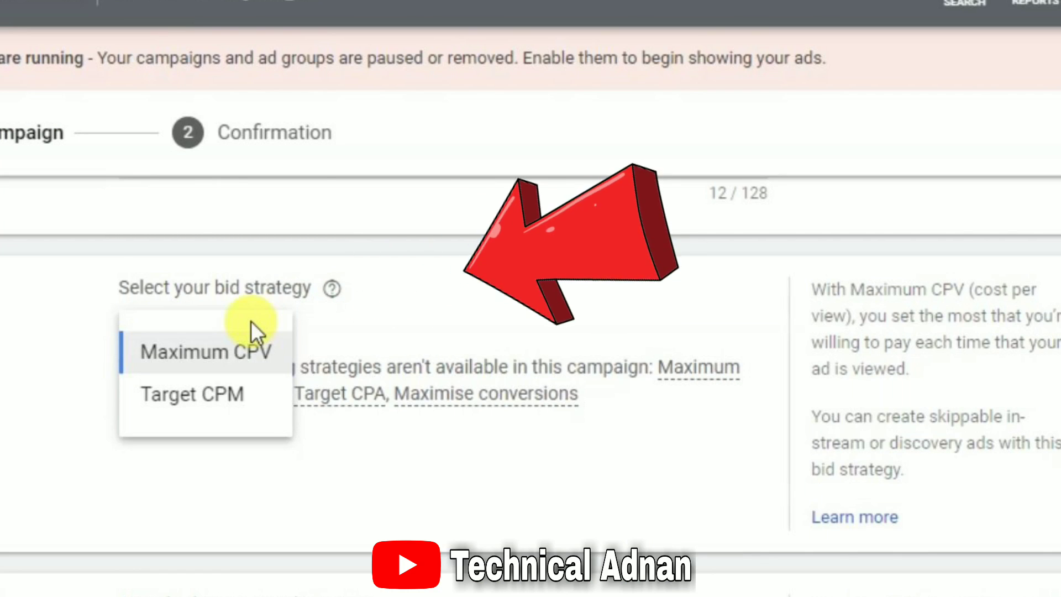
# - Set the campaign total budget to PKR 500 and the end date to 30 Sep 2020
pyautogui.moveTo(1055, 257)
pyautogui.mouseDown()
pyautogui.moveTo(1057, 270)
pyautogui.moveTo(1055, 254)
pyautogui.mouseUp()
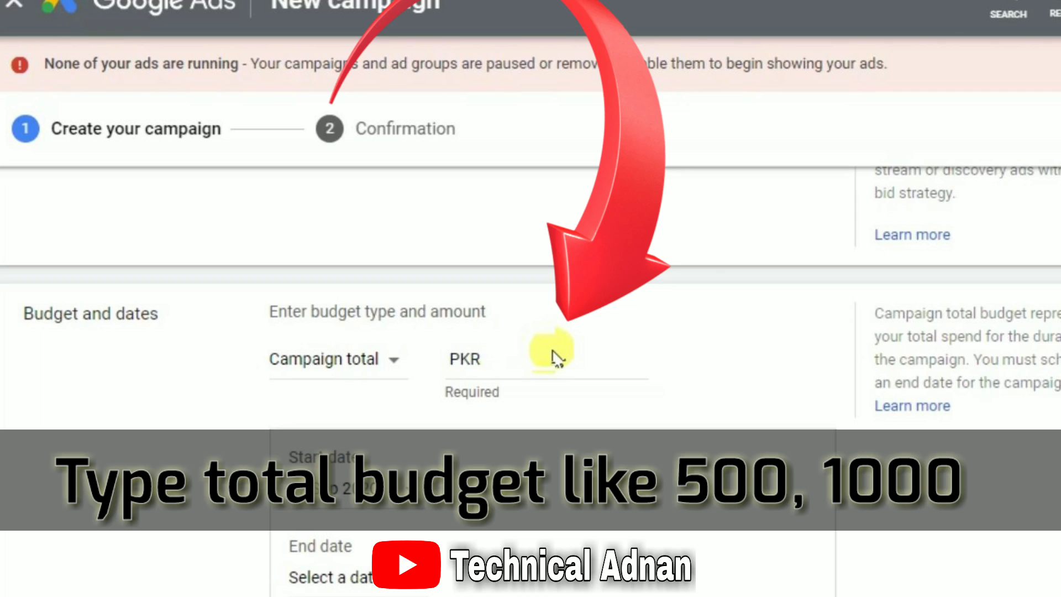
pyautogui.click(557, 358)
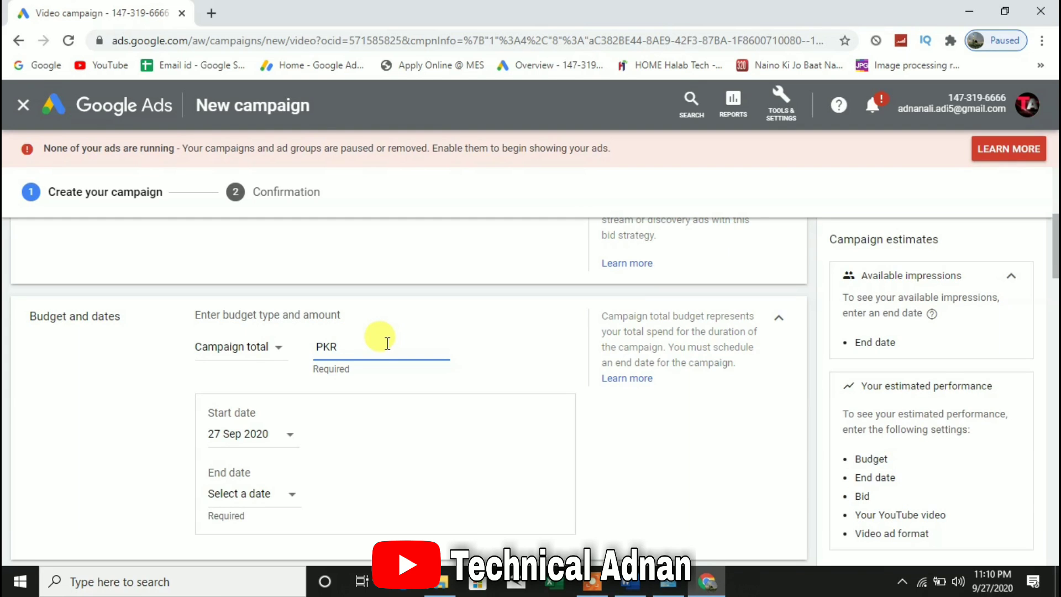
pyautogui.write('60')
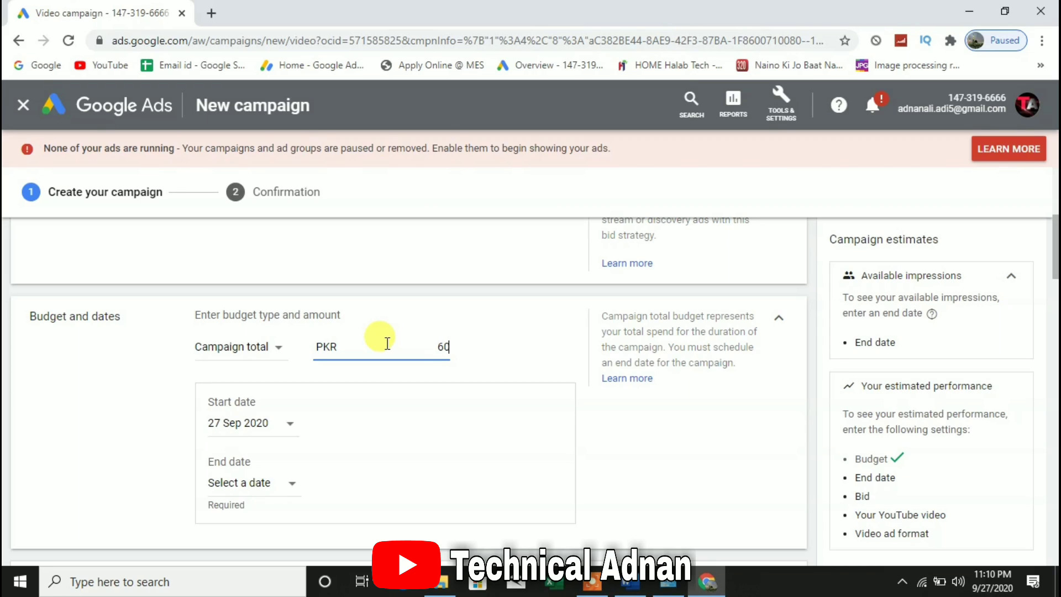
pyautogui.press('BackSpace')
pyautogui.press('BackSpace')
pyautogui.write('500')
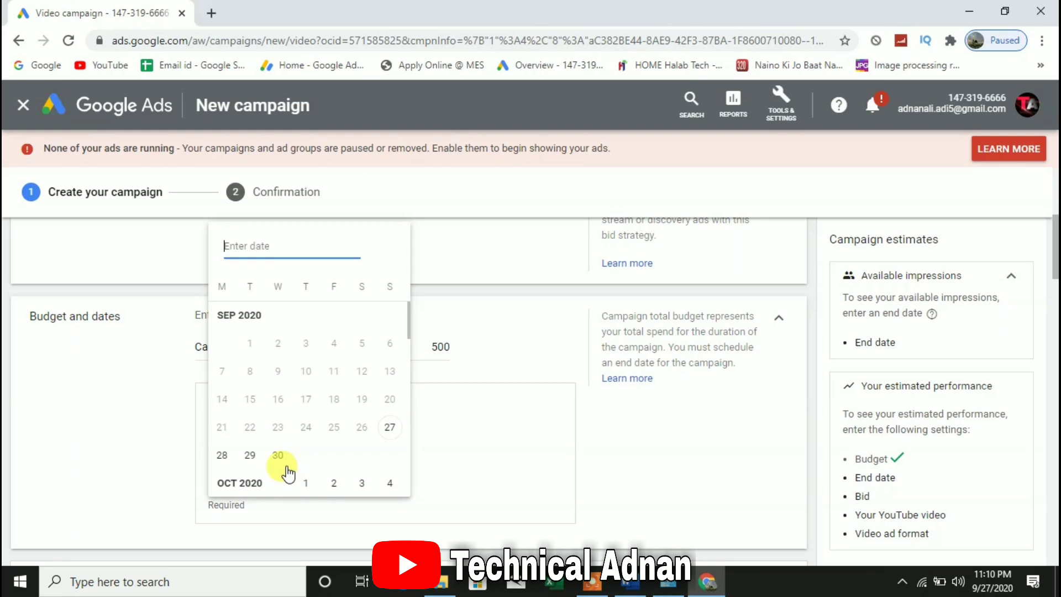
pyautogui.click(278, 455)
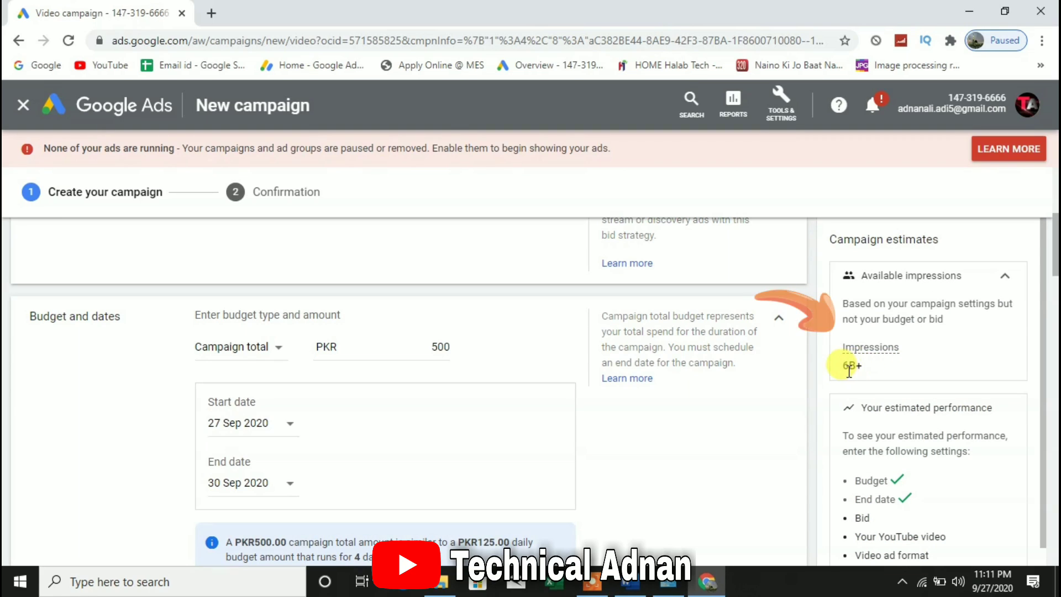
# - Exclude the 65+ age group from the ad group's demographic targeting
pyautogui.moveTo(1054, 255); pyautogui.dragTo(1055, 313)
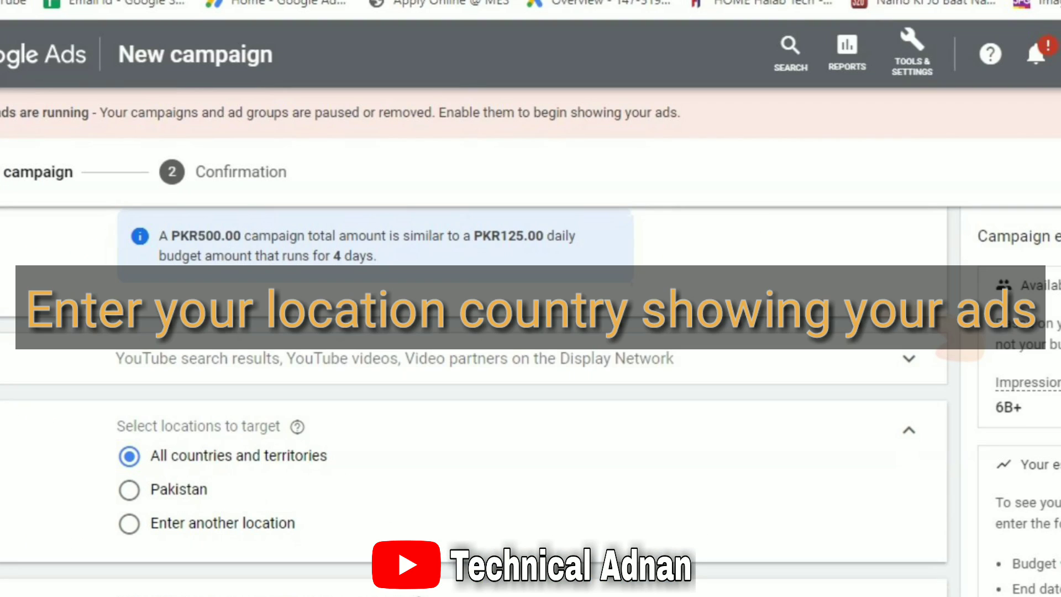
pyautogui.scroll(-2, 311, 265)
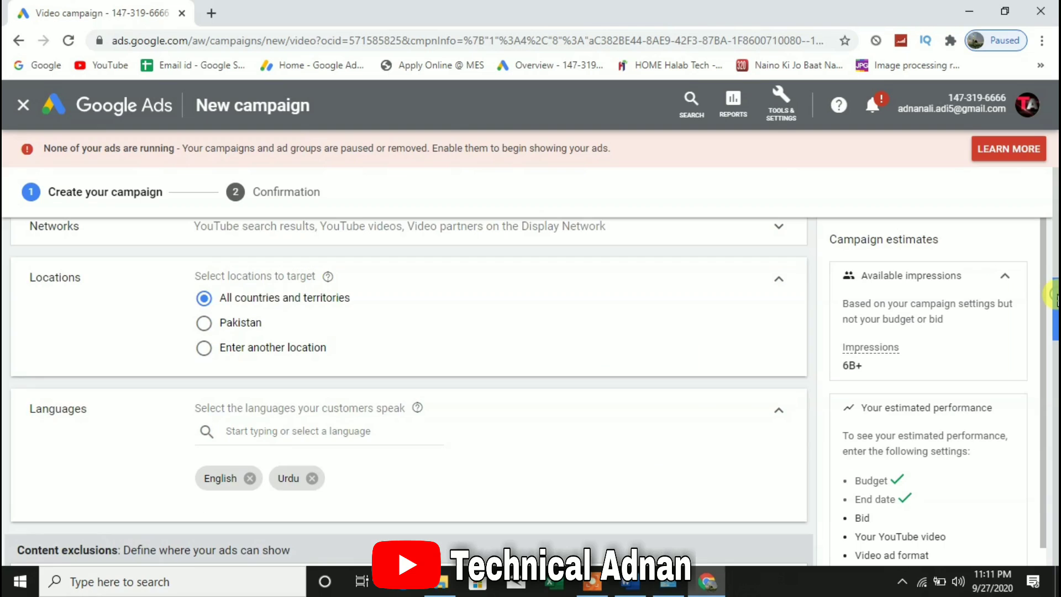
pyautogui.scroll(-3, 1055, 326)
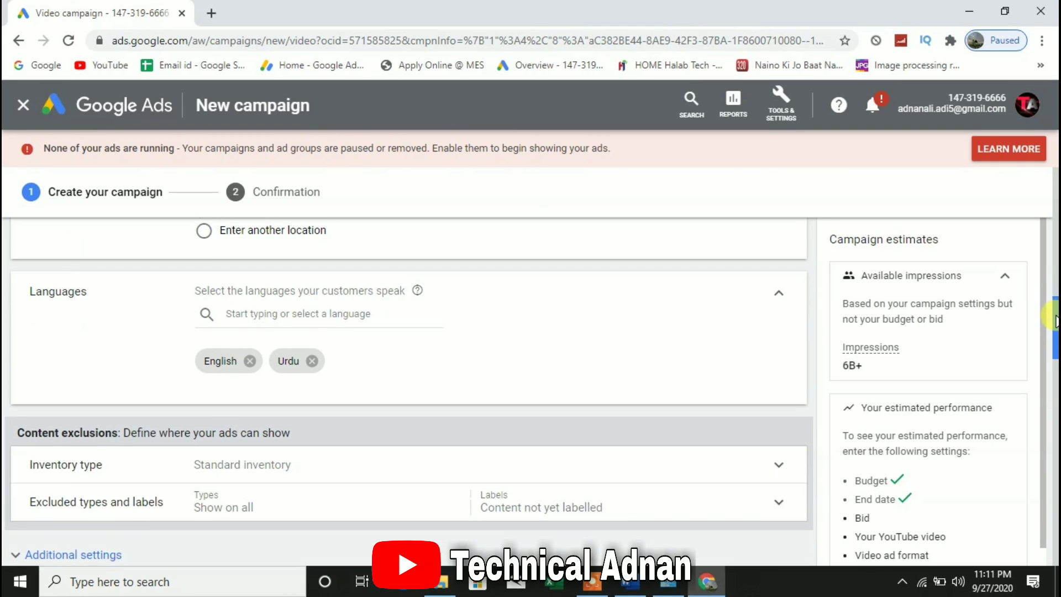
pyautogui.moveTo(1055, 326); pyautogui.dragTo(1049, 364)
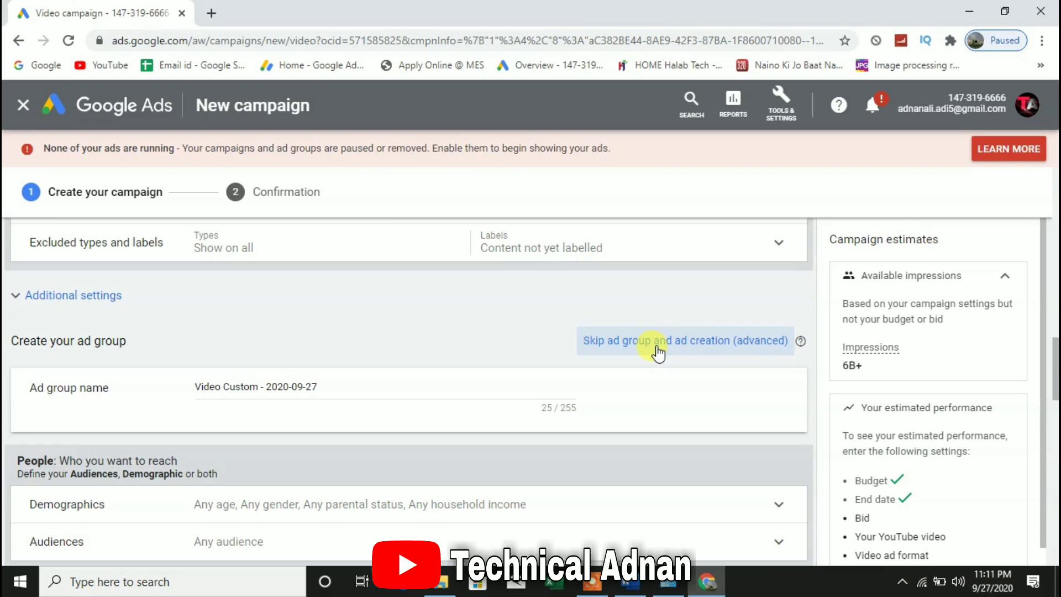
pyautogui.moveTo(1055, 362); pyautogui.dragTo(1049, 394)
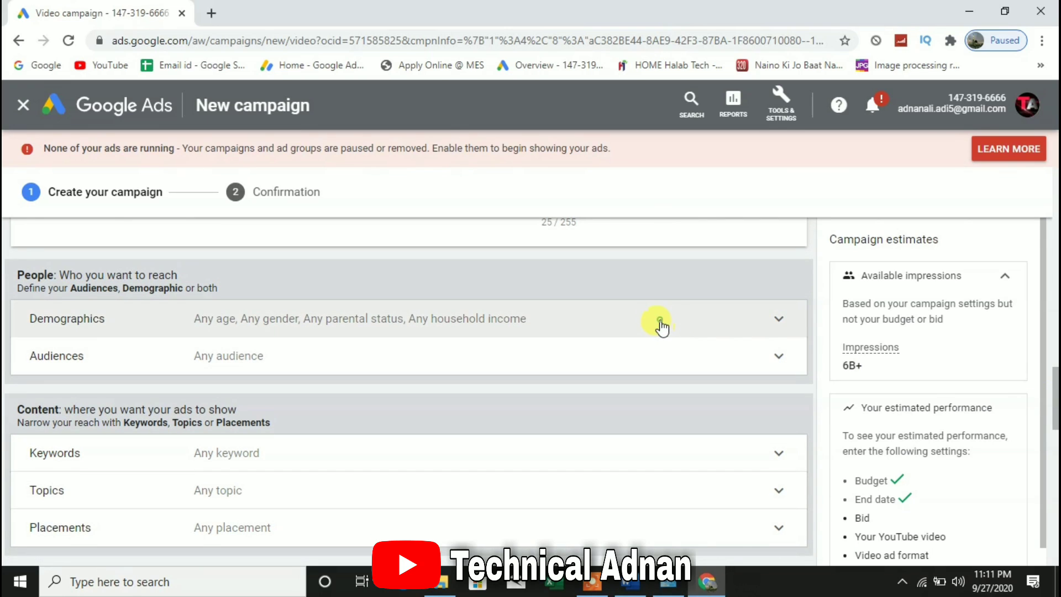
pyautogui.click(660, 323)
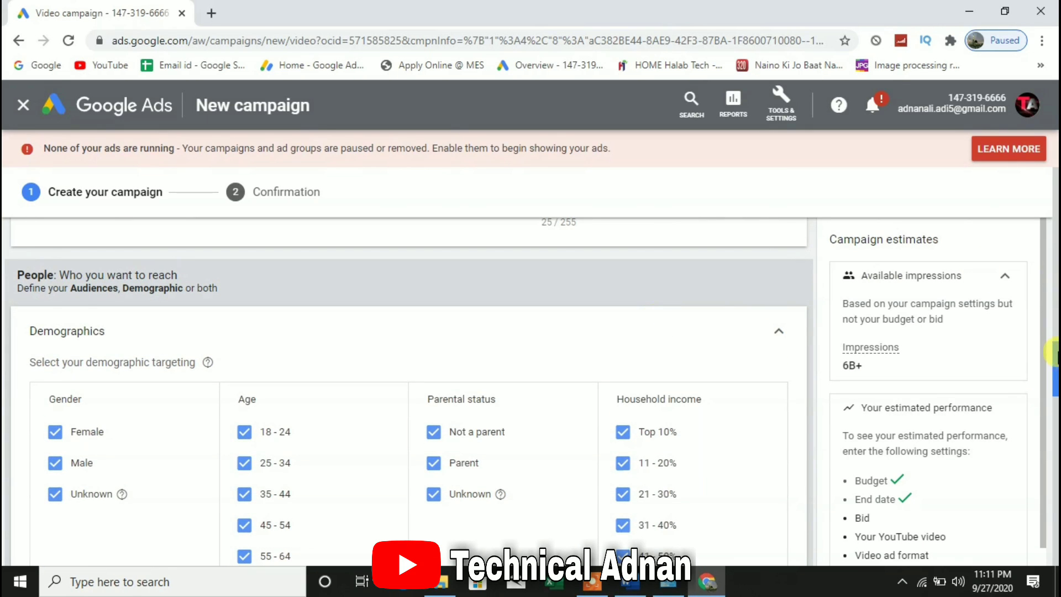
pyautogui.moveTo(1056, 365); pyautogui.dragTo(1055, 379)
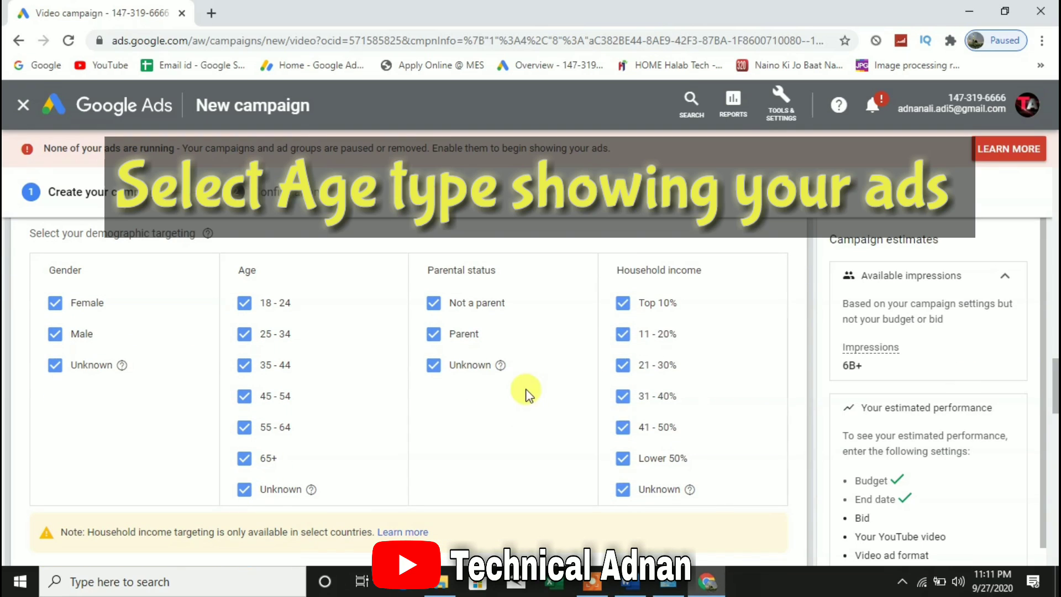
pyautogui.click(247, 462)
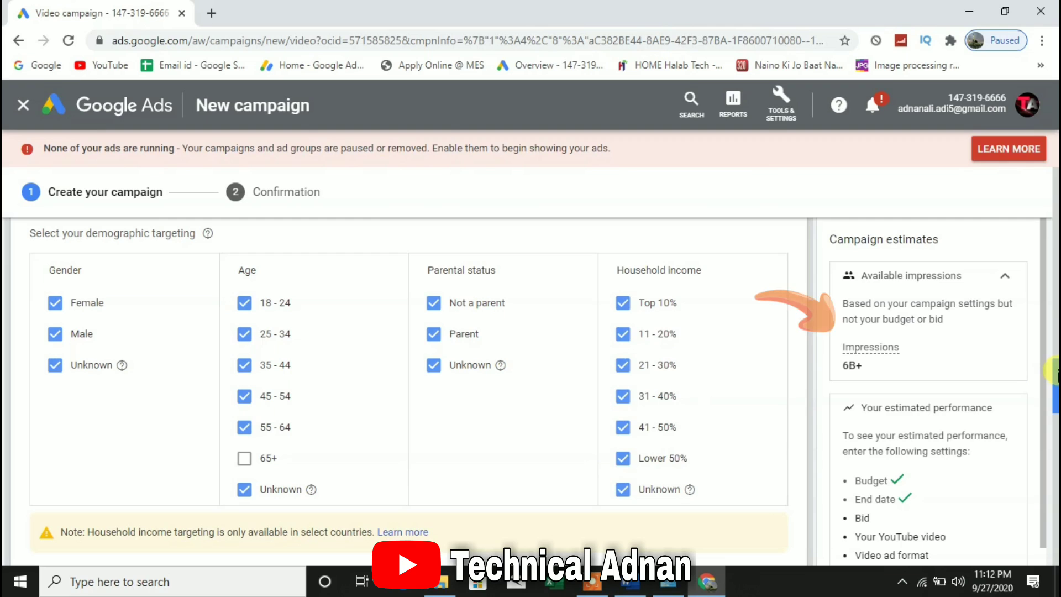
# - Examine the ad group's audience targeting options without selecting an audience
pyautogui.moveTo(1055, 371); pyautogui.dragTo(1055, 414)
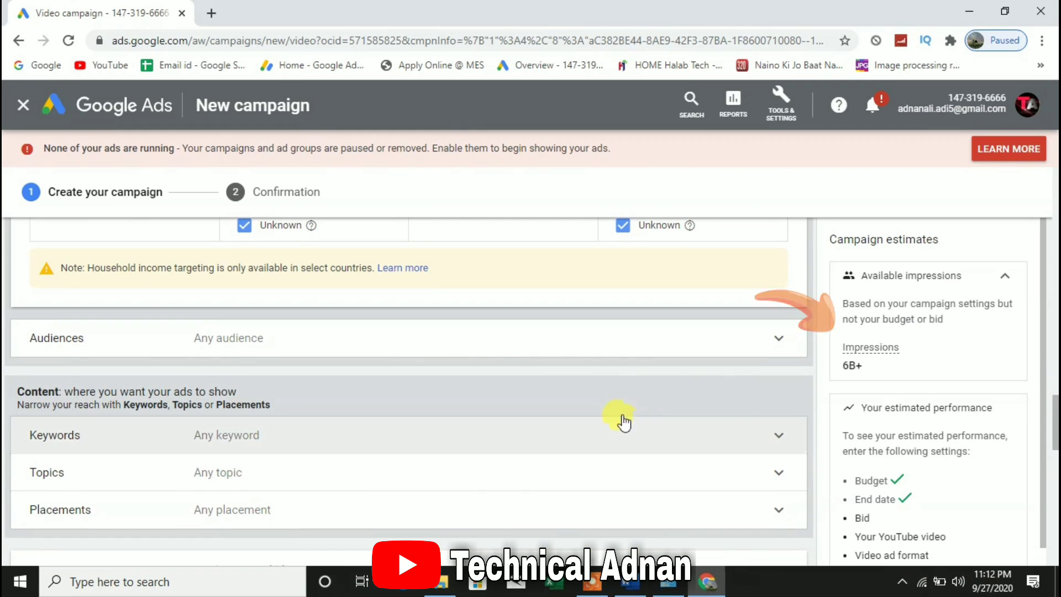
pyautogui.click(611, 356)
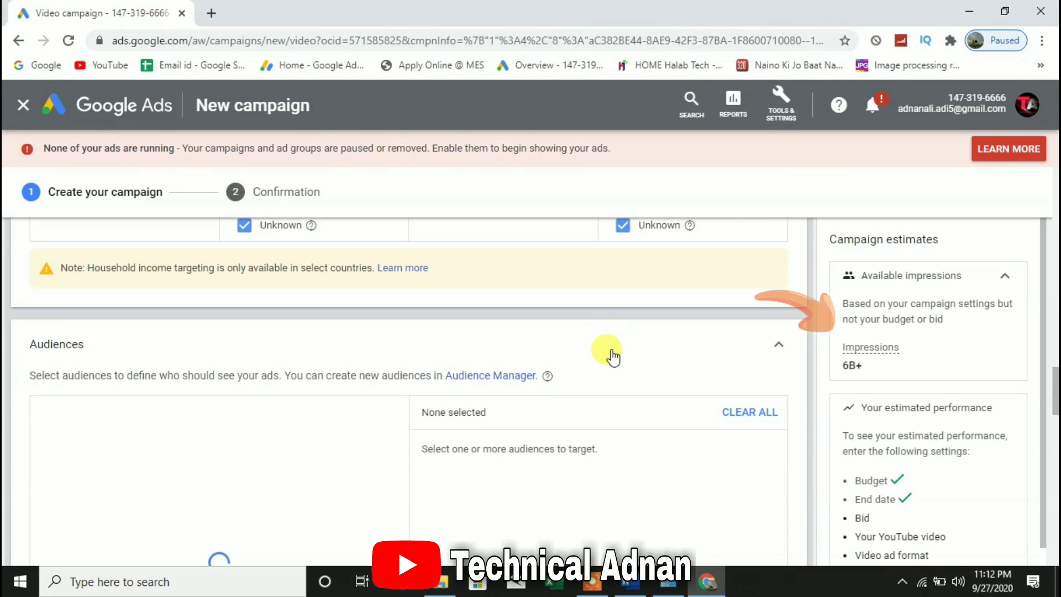
pyautogui.moveTo(1055, 380)
pyautogui.mouseDown()
pyautogui.moveTo(1056, 422)
pyautogui.moveTo(1056, 382)
pyautogui.mouseUp()
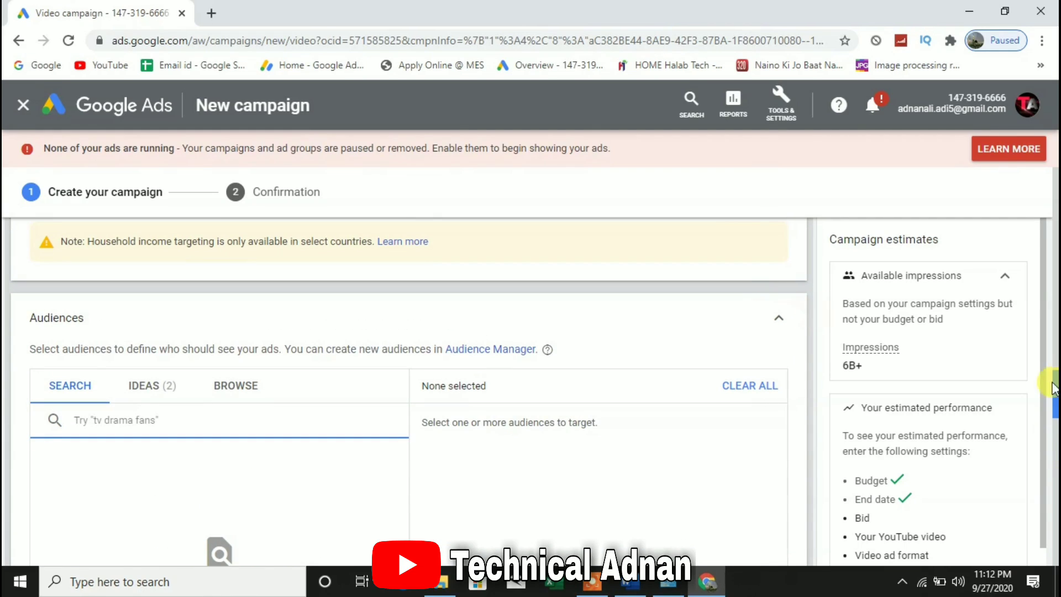
pyautogui.click(777, 319)
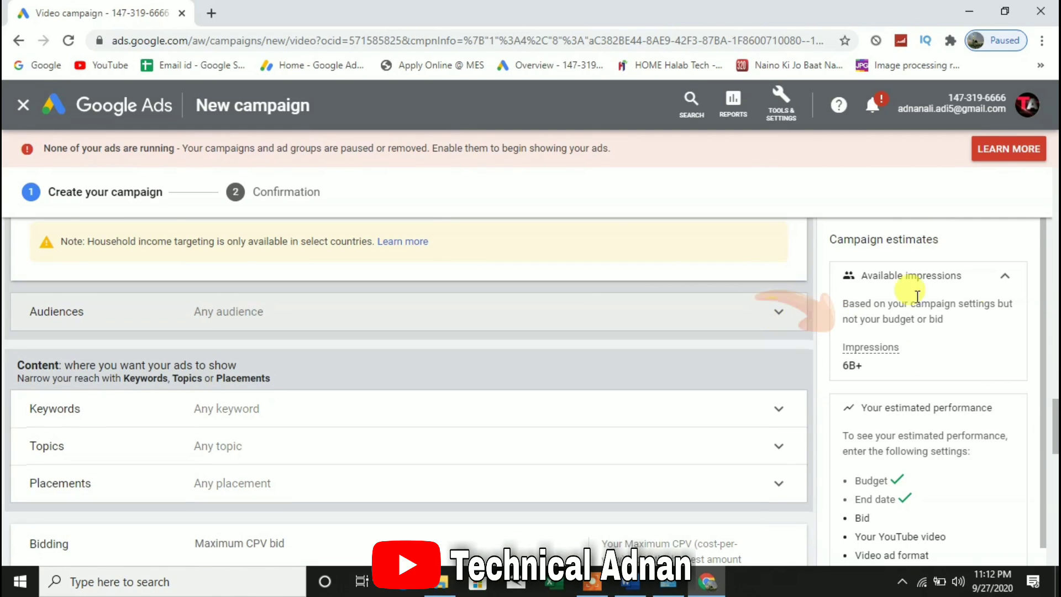
# - Add the keyword "hp g2 640" to the ad group's content targeting
pyautogui.moveTo(1056, 415); pyautogui.dragTo(1053, 431)
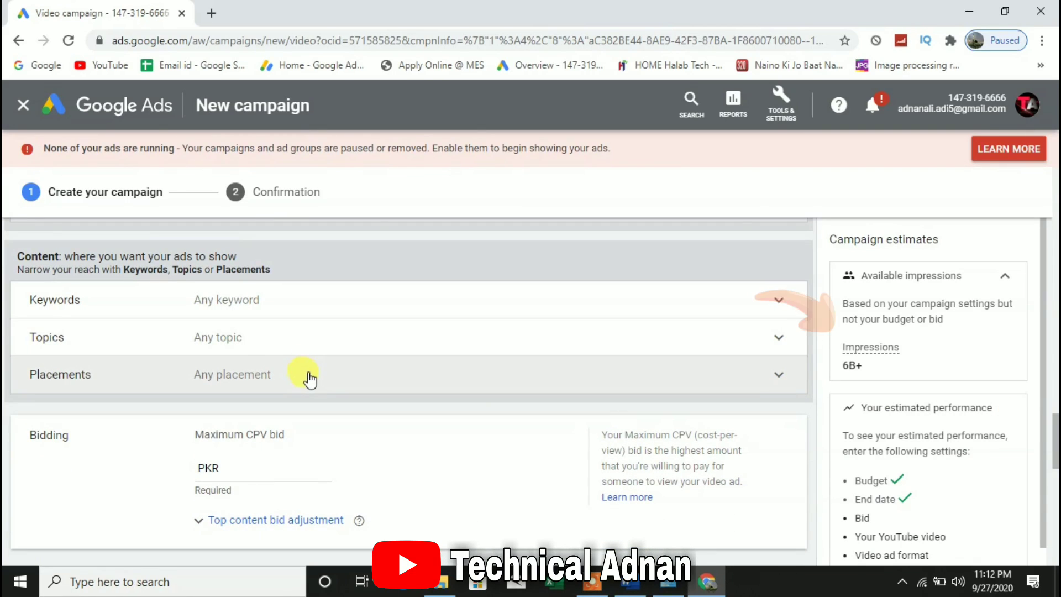
pyautogui.click(278, 305)
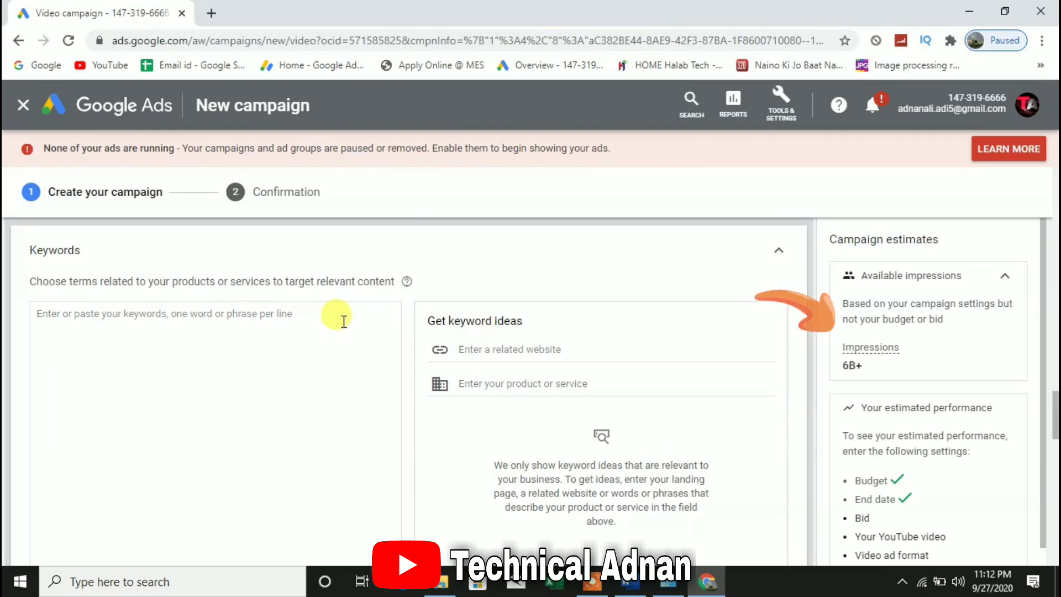
pyautogui.click(522, 419)
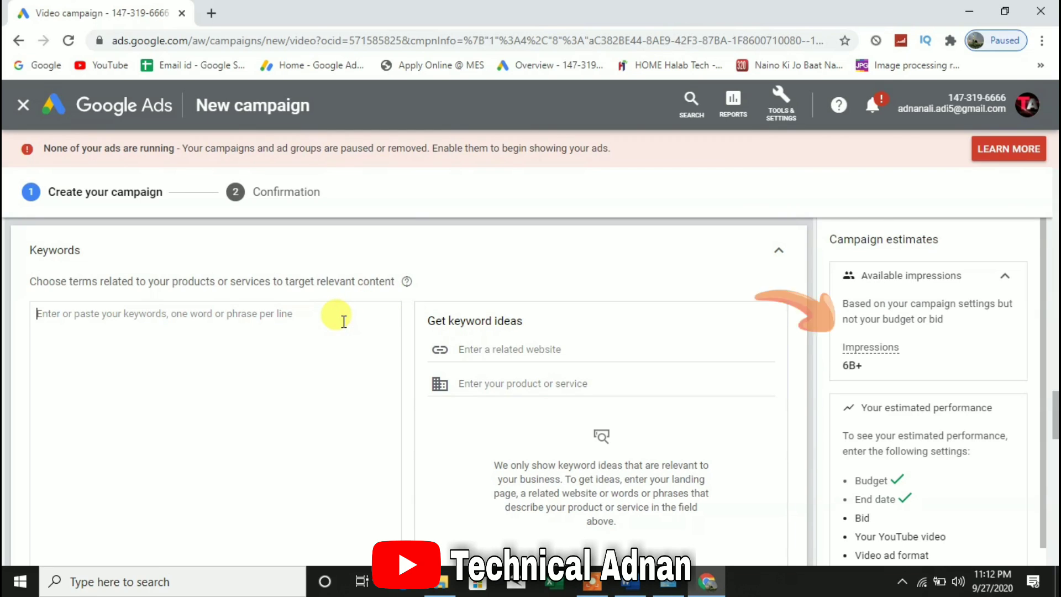
pyautogui.write('hp')
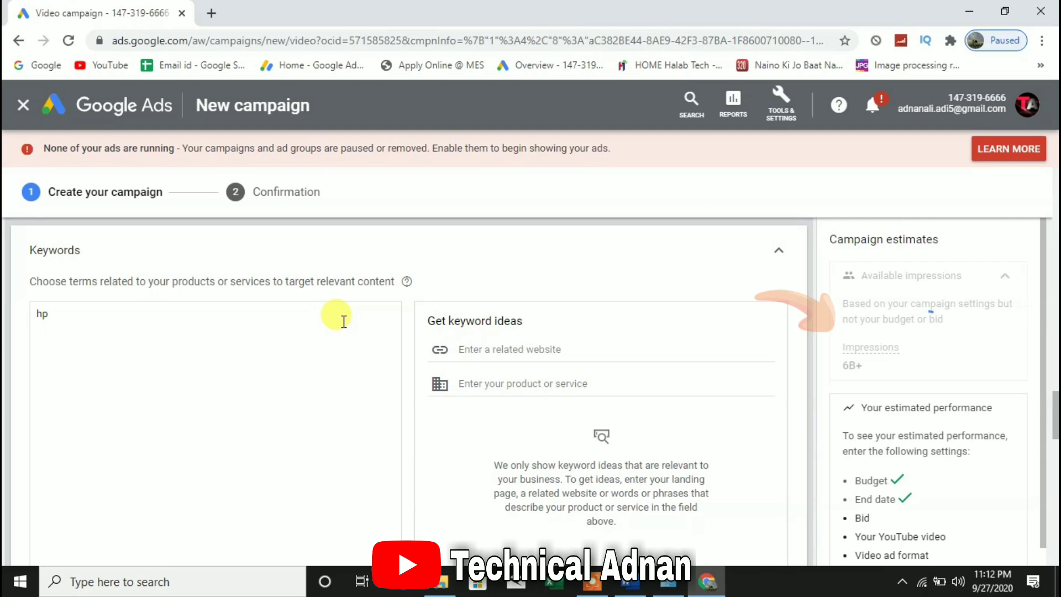
pyautogui.write(' g2')
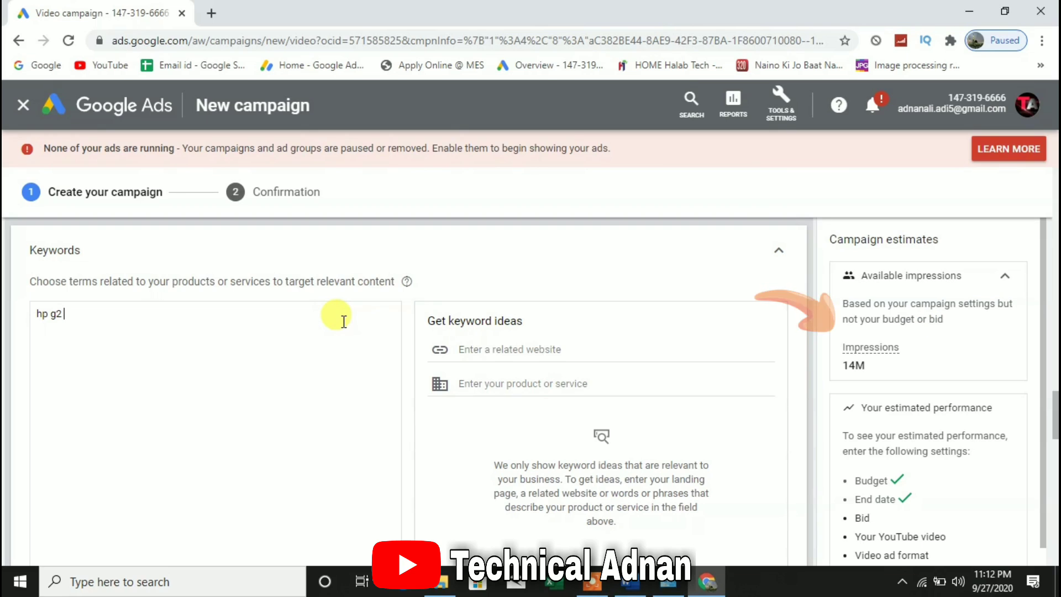
pyautogui.write(' 640')
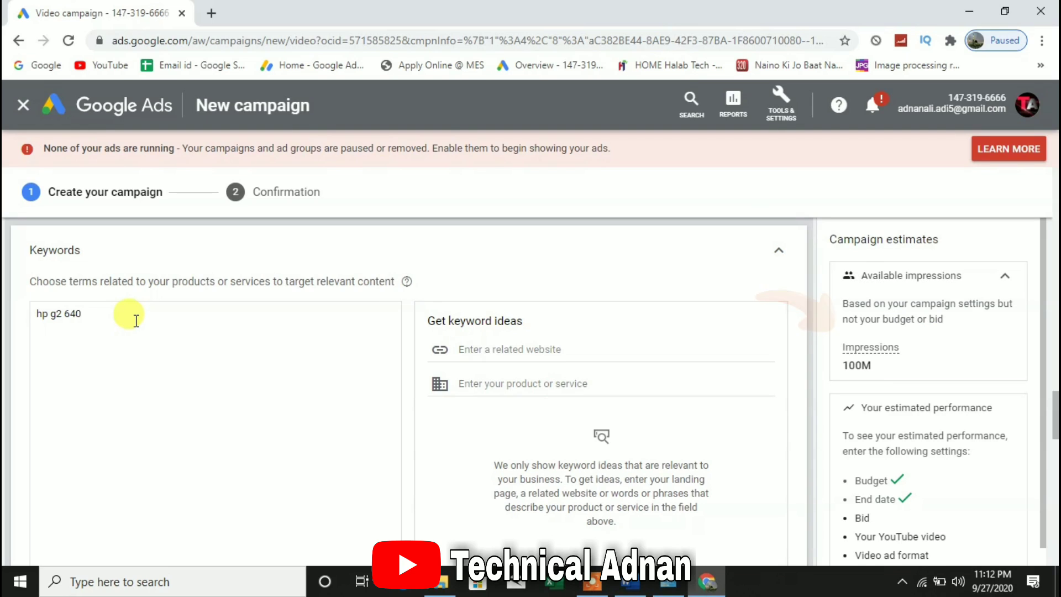
# - Remove the keyword "hp g2 640" from the ad group's content targeting
pyautogui.press('BackSpace')
pyautogui.press('BackSpace')
pyautogui.press('BackSpace')
pyautogui.press('BackSpace')
pyautogui.press('BackSpace')
pyautogui.press('BackSpace')
pyautogui.press('BackSpace')
pyautogui.press('BackSpace')
pyautogui.press('BackSpace')
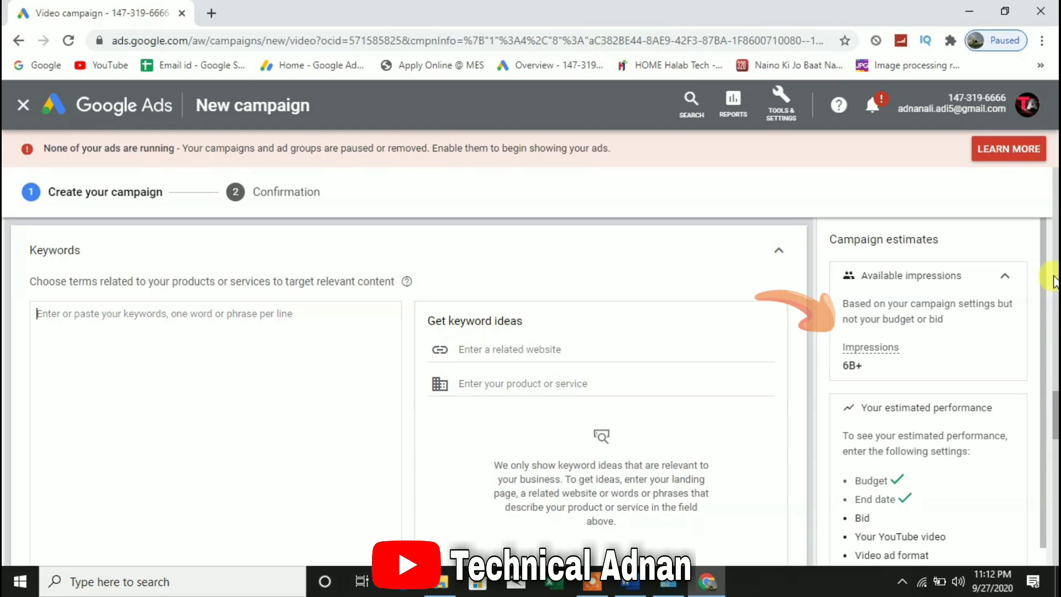
# - Set the ad group's maximum CPV bid to PKR 2
pyautogui.scroll(-6, 1052, 392)
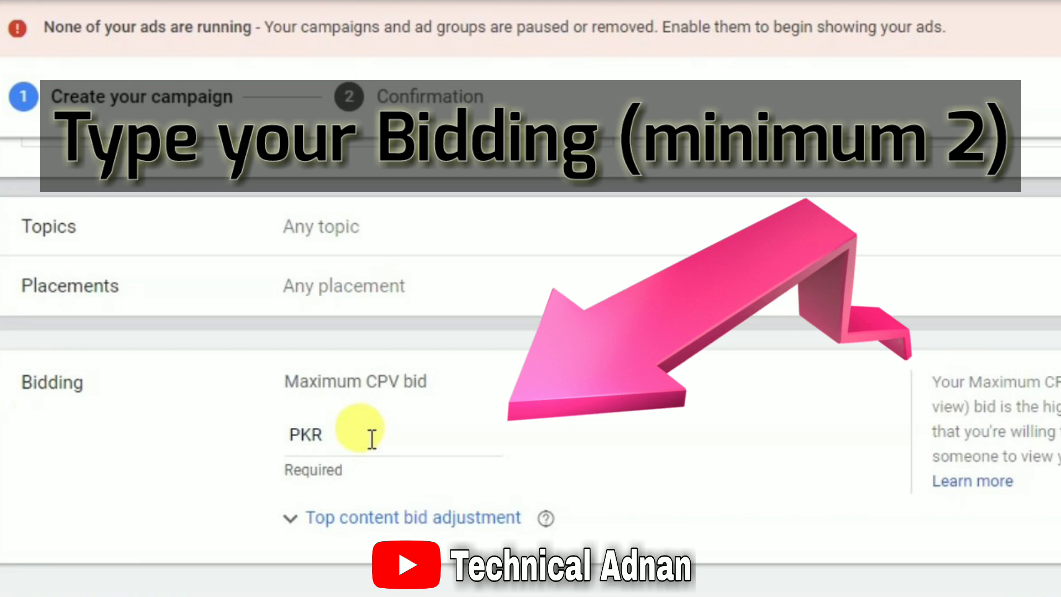
pyautogui.click(372, 439)
pyautogui.write('1')
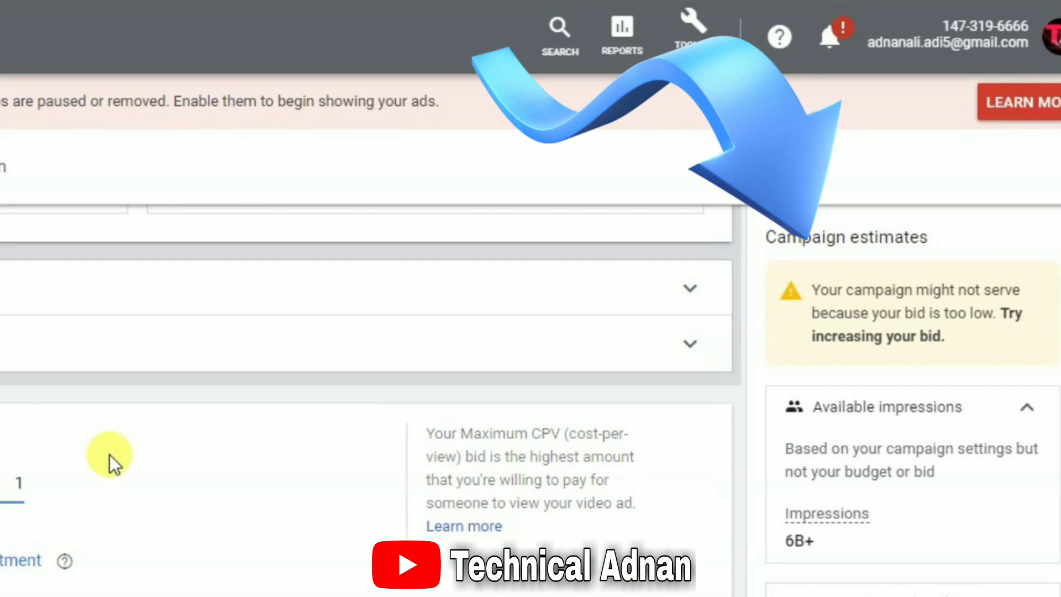
pyautogui.write('5')
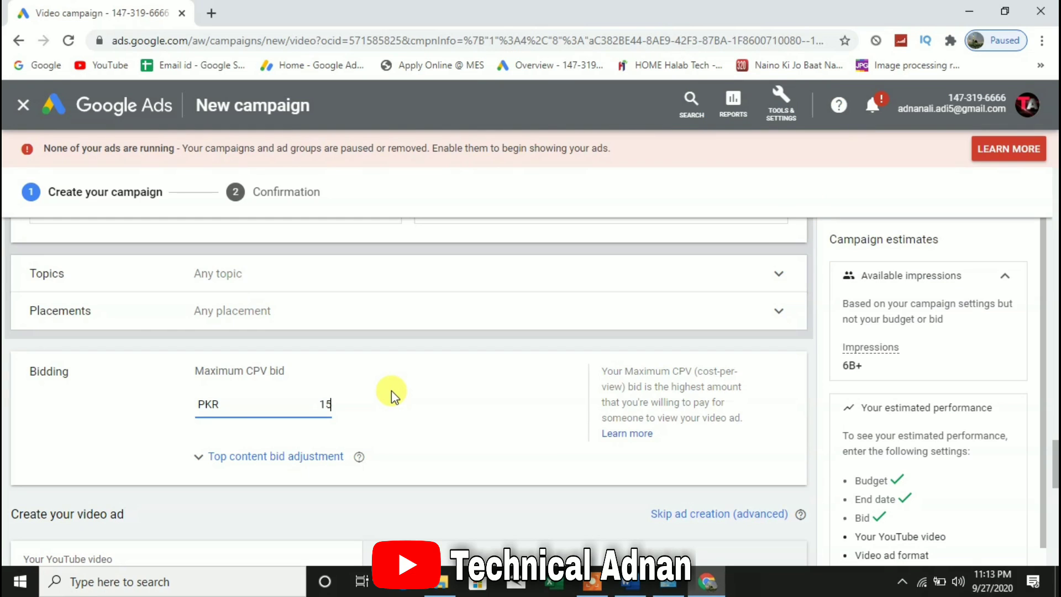
pyautogui.press('BackSpace')
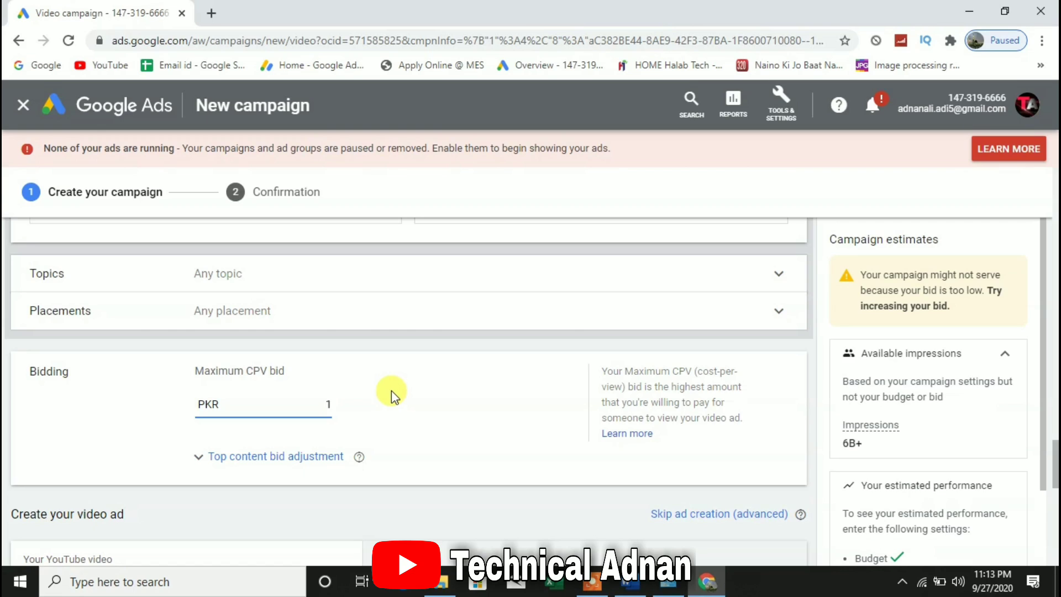
pyautogui.press('BackSpace')
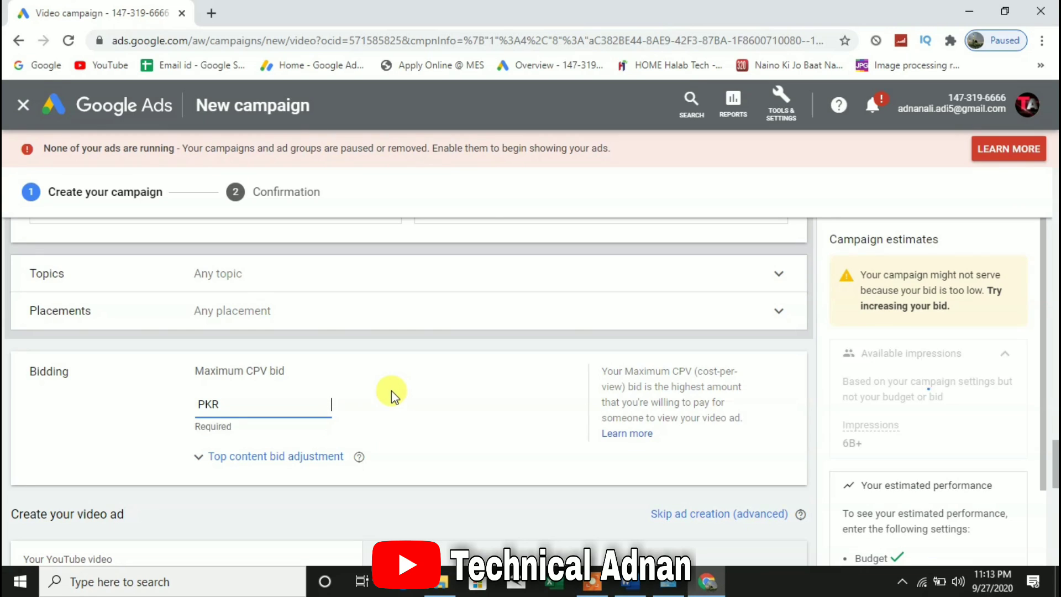
pyautogui.write('2')
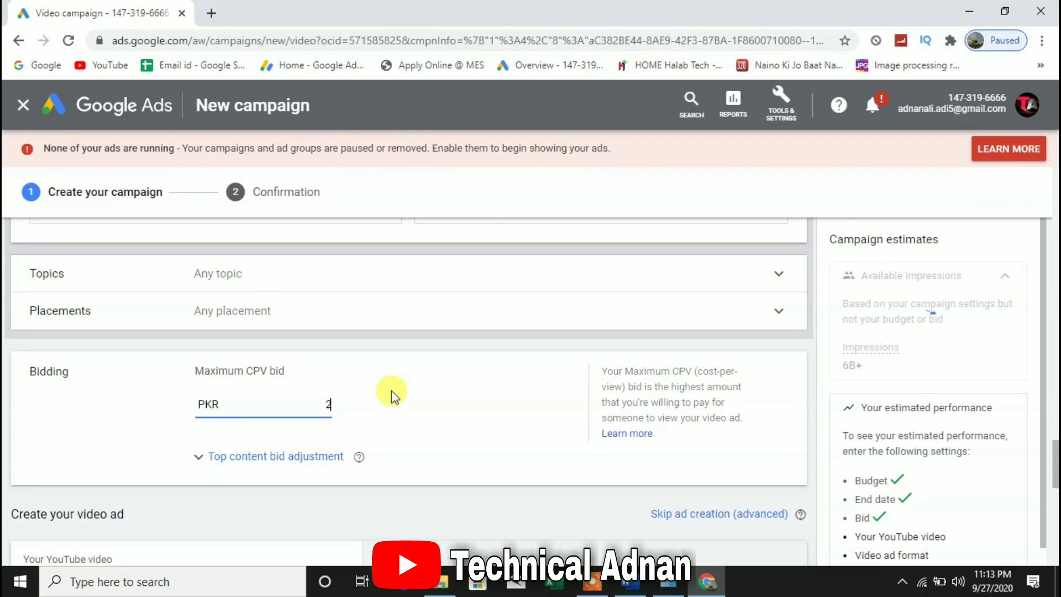
# - Open YouTube in a new browser tab and go to the channel's uploaded videos in YouTube Studio
pyautogui.scroll(-3, 1053, 467)
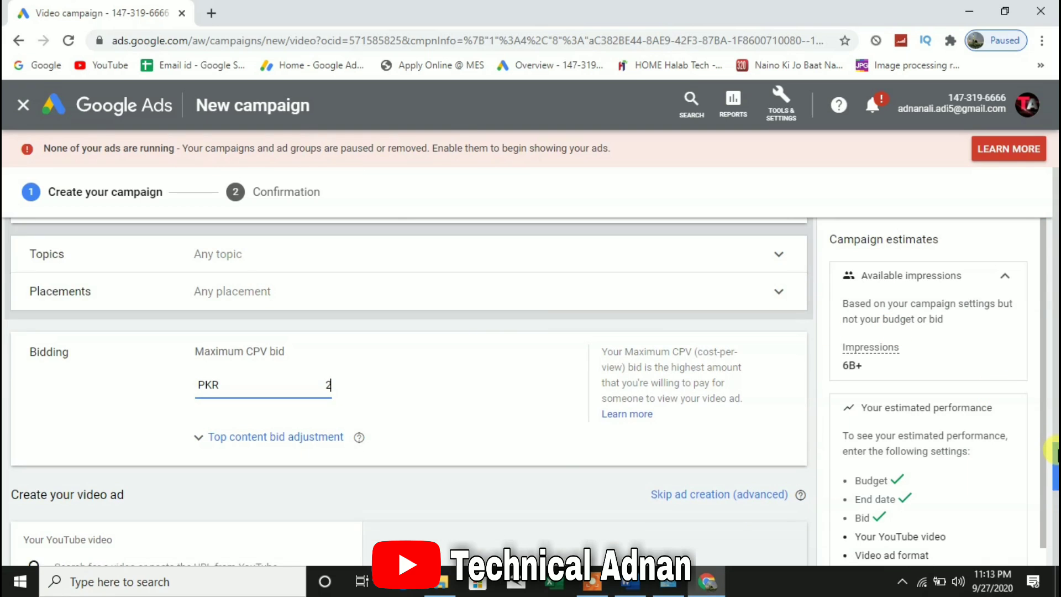
pyautogui.scroll(-3, 1057, 472)
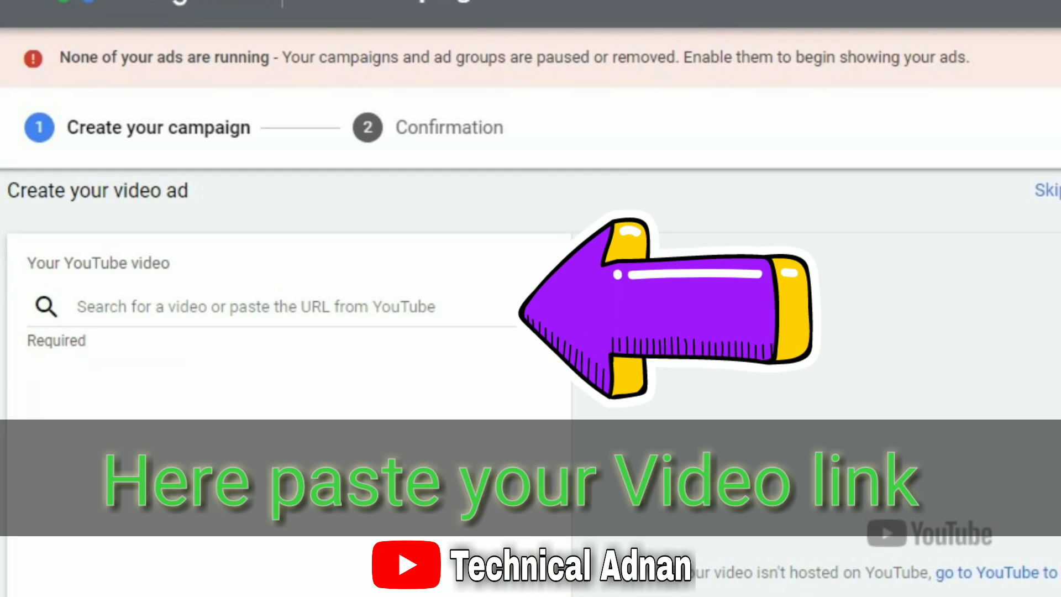
pyautogui.hotkey('ctrl', 't')
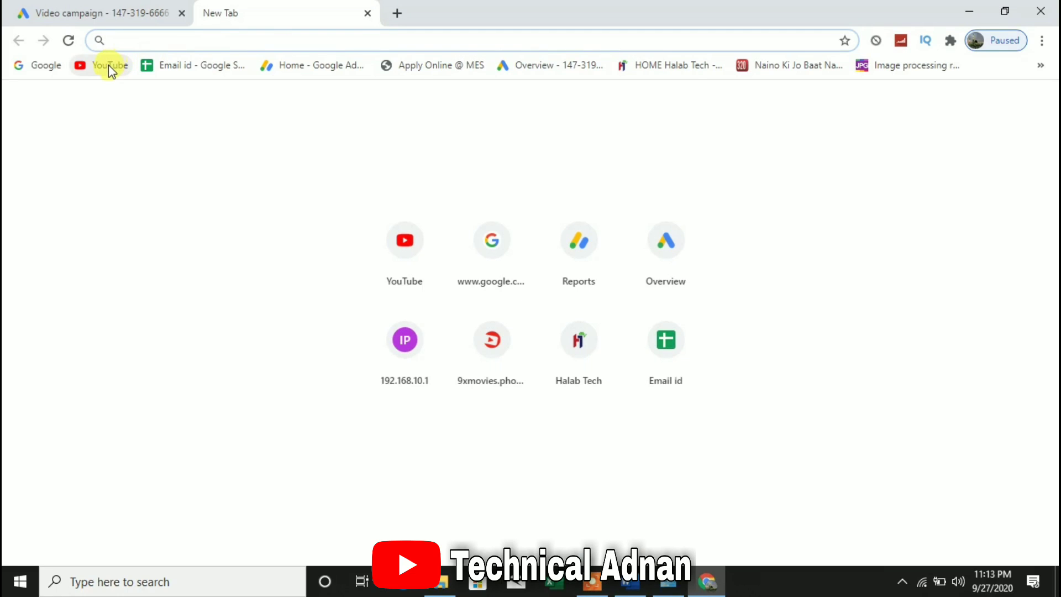
pyautogui.click(109, 65)
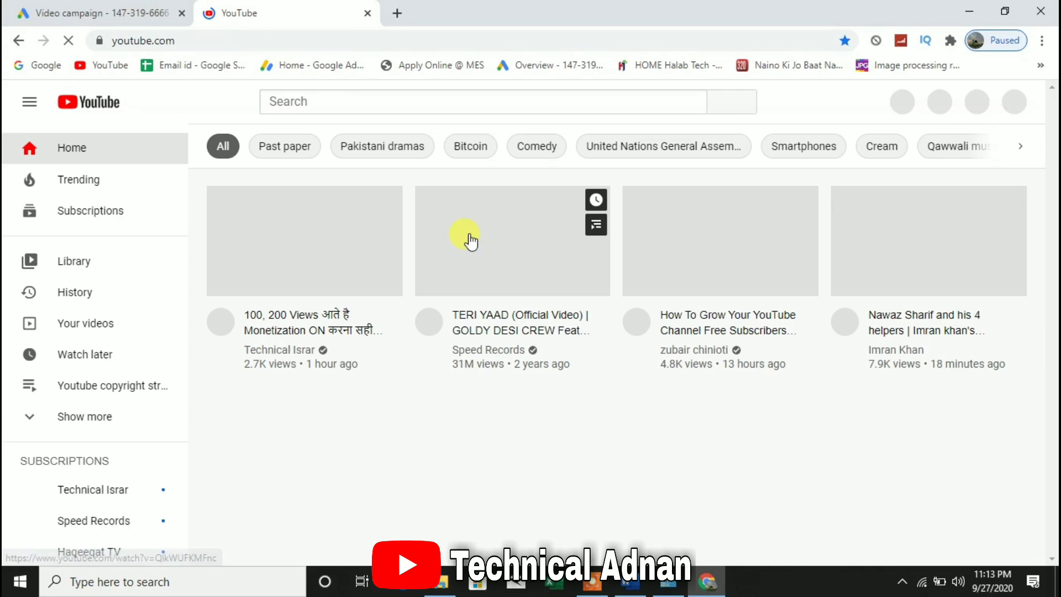
pyautogui.click(1009, 103)
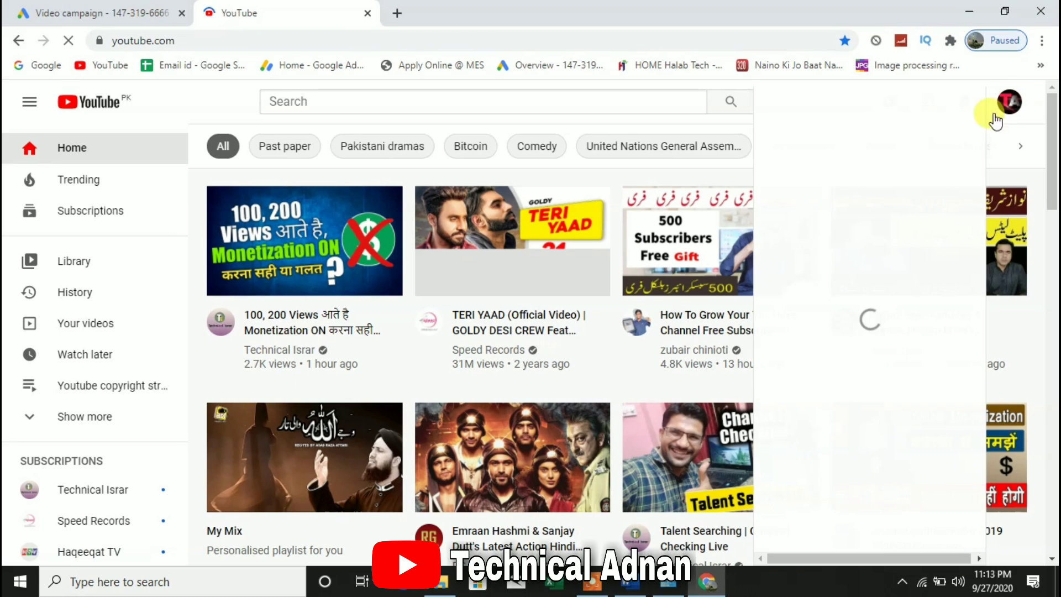
pyautogui.click(834, 188)
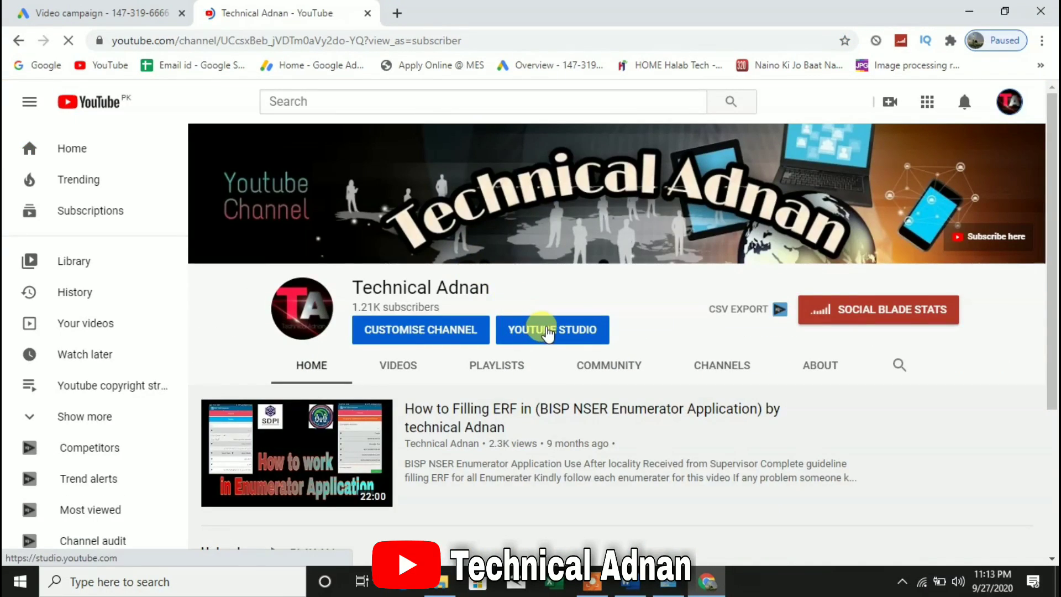
pyautogui.click(547, 330)
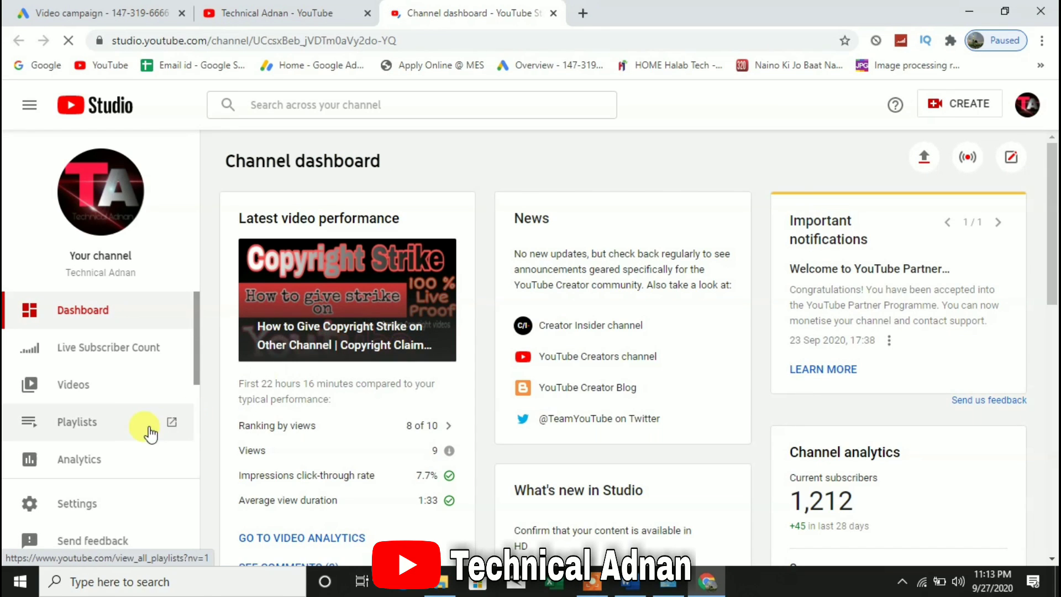
pyautogui.click(79, 390)
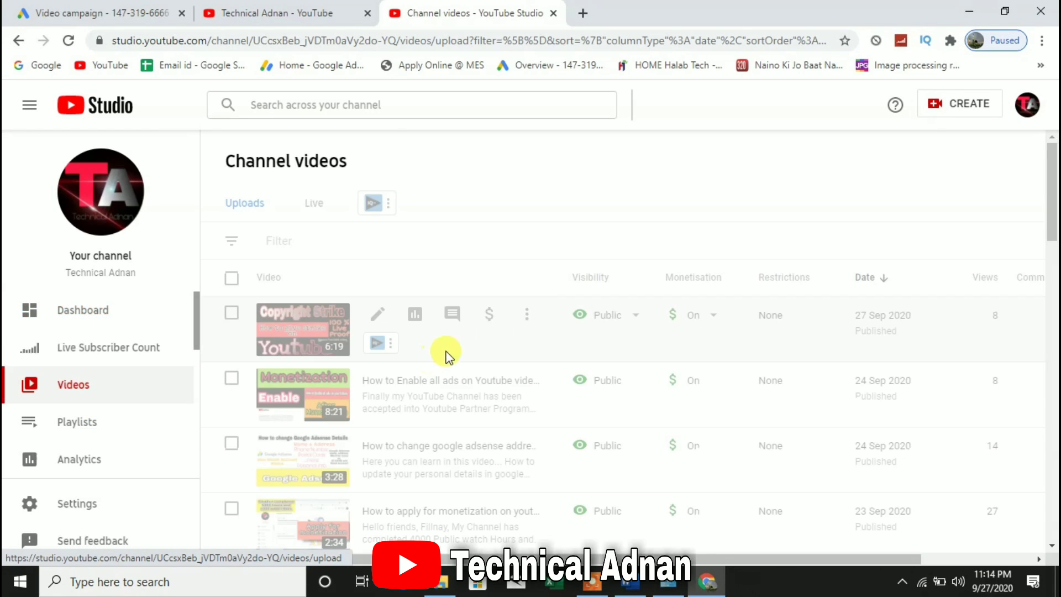
# - Copy the link of the HP ProBook 640 G2 RAM and SSD upgrade video and paste it as the Google Ads campaign's YouTube video
pyautogui.moveTo(1051, 188); pyautogui.dragTo(1049, 367)
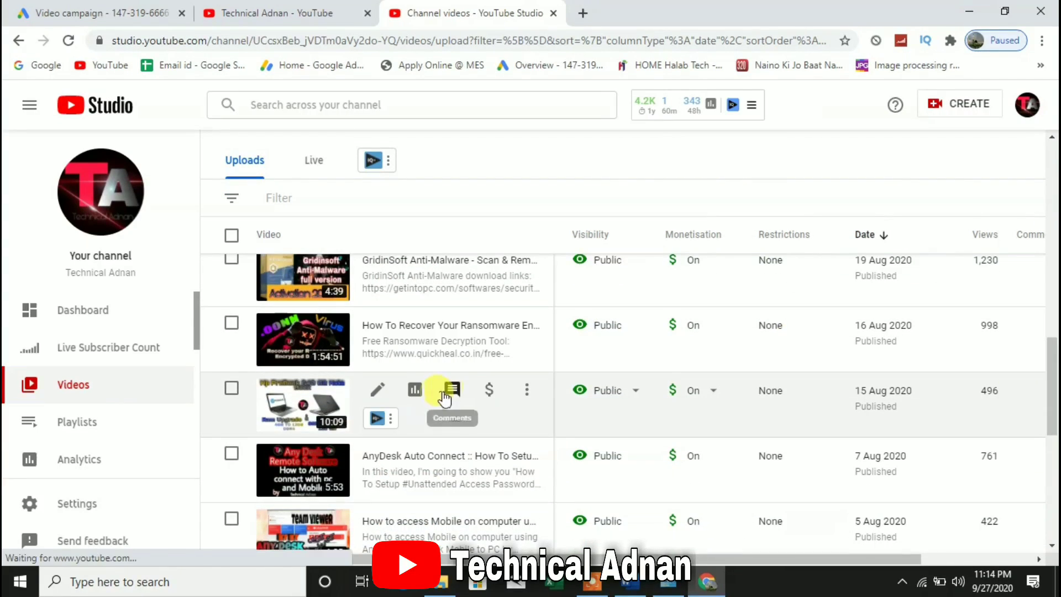
pyautogui.click(378, 393)
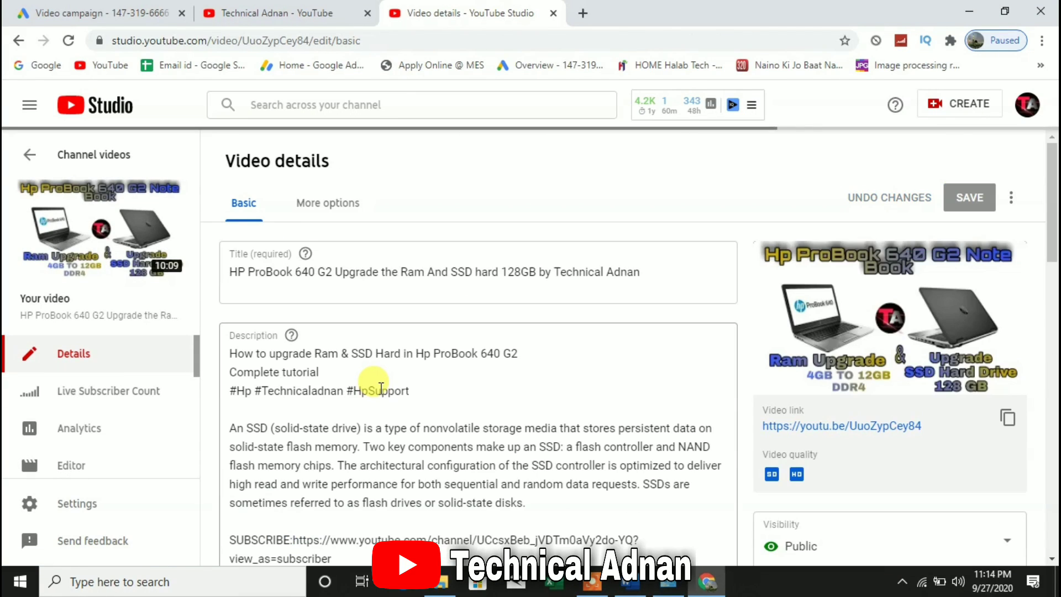
pyautogui.click(1008, 418)
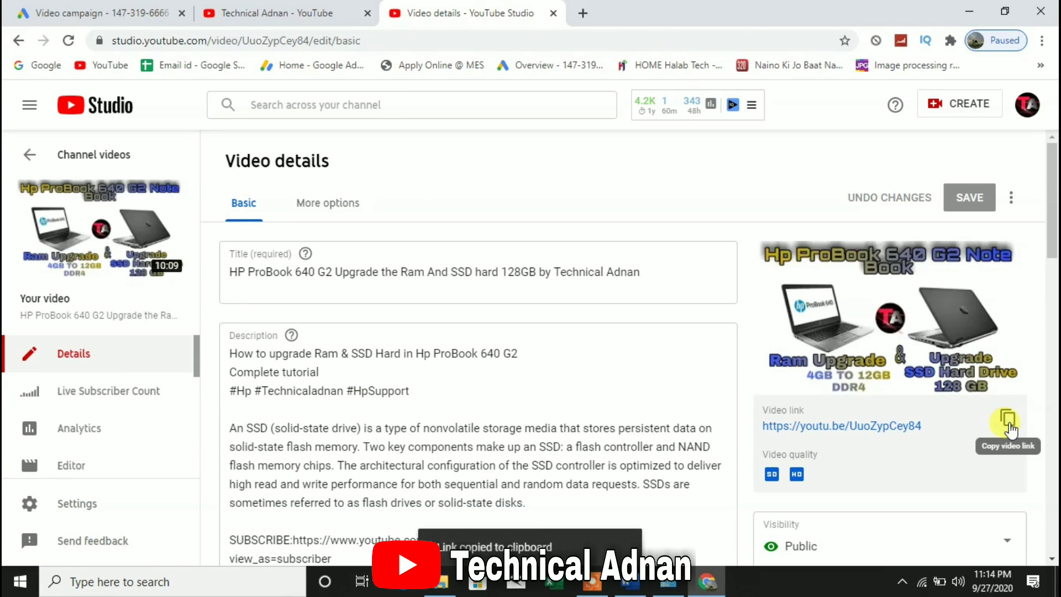
pyautogui.click(121, 13)
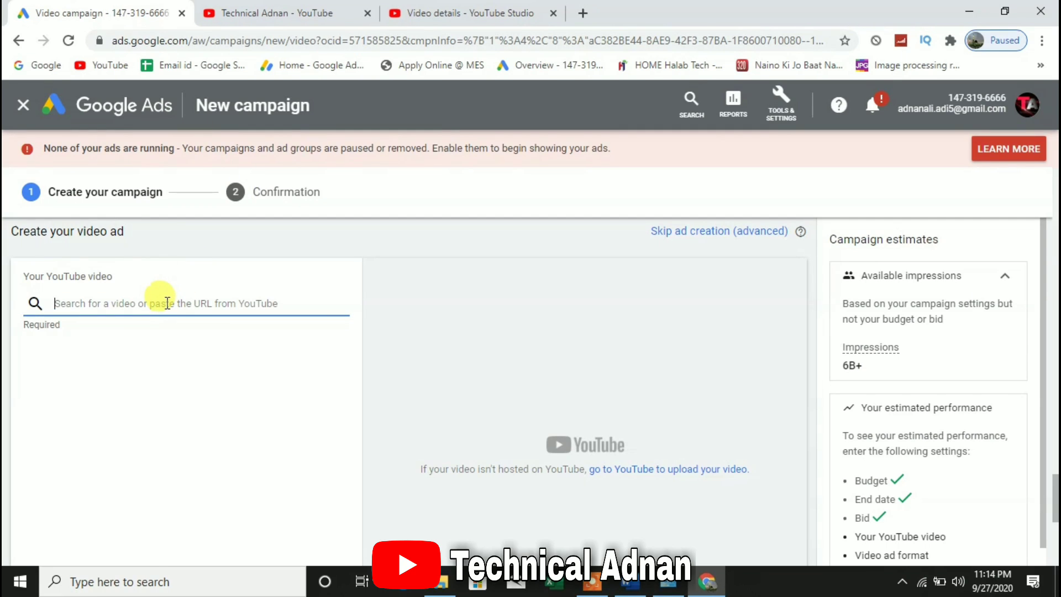
pyautogui.hotkey('ctrl', 'v')
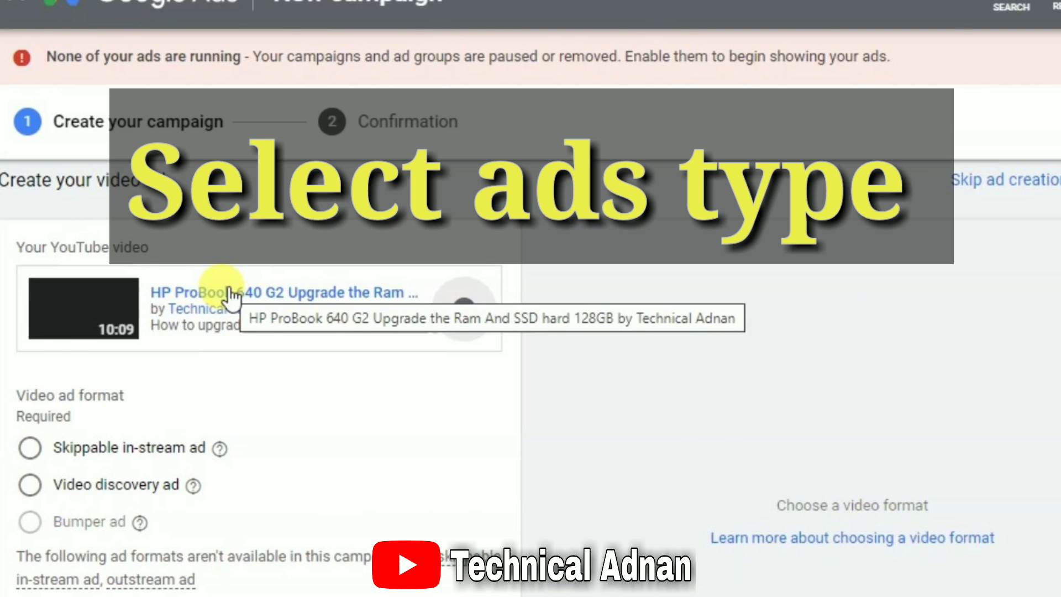
# - Compare the previews of the skippable in-stream and video discovery formats, settling on Skippable in-stream ad
pyautogui.click(30, 447)
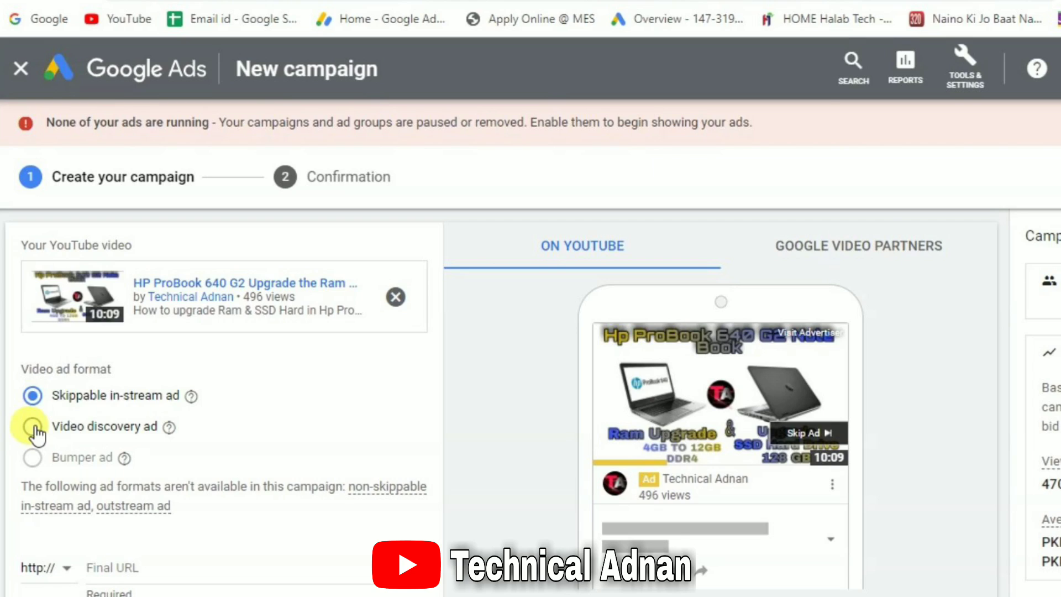
pyautogui.click(32, 426)
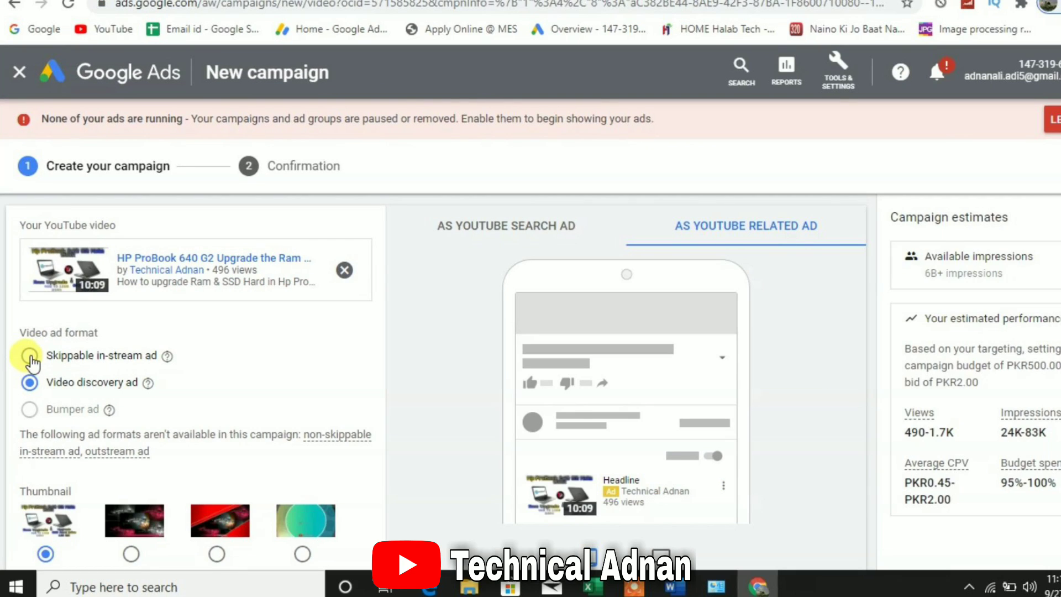
pyautogui.click(30, 356)
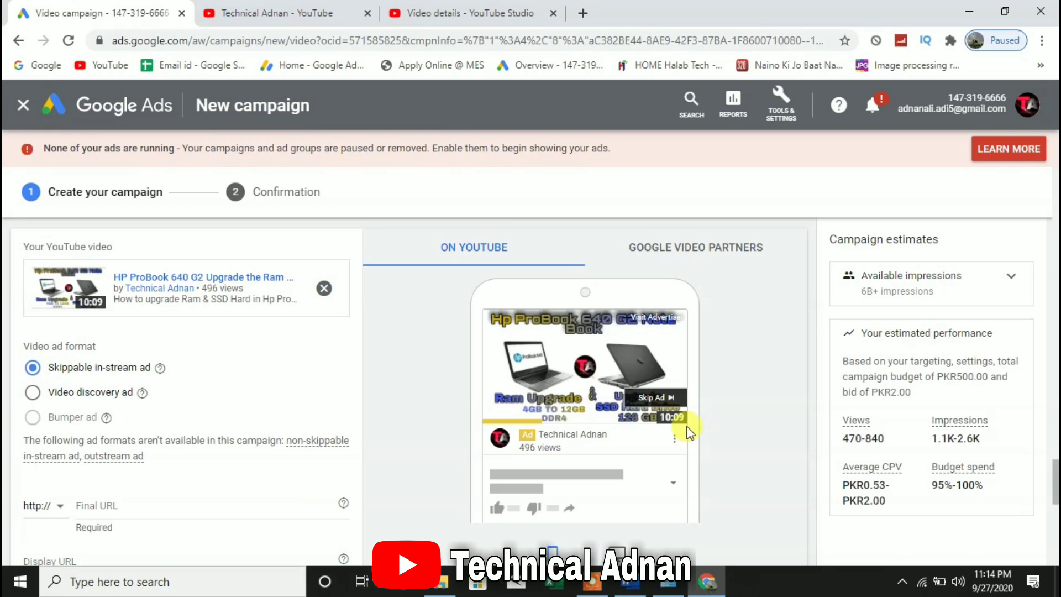
pyautogui.click(32, 393)
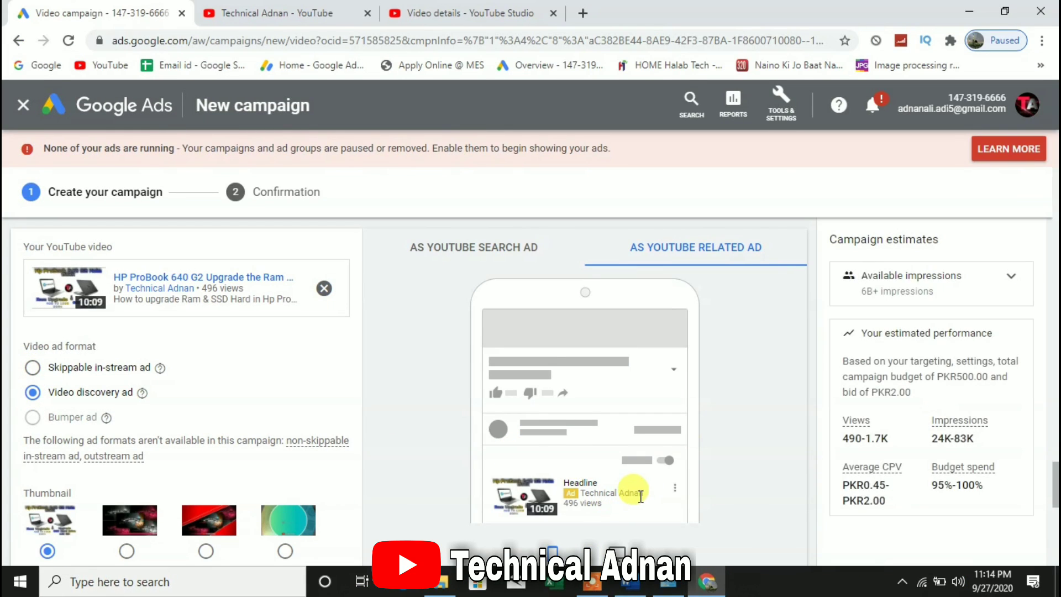
pyautogui.click(33, 368)
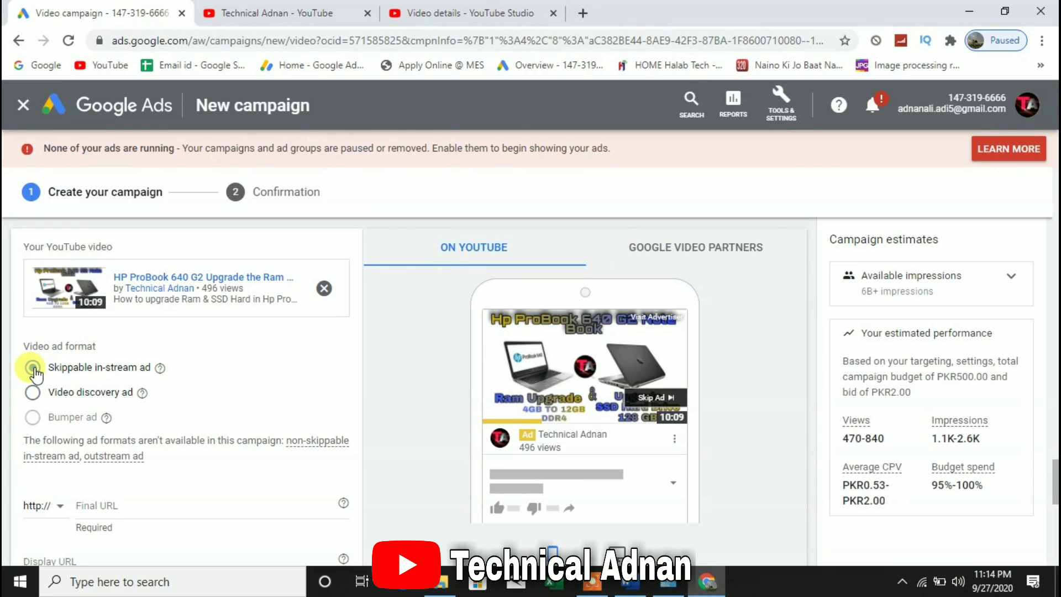
# - Paste the video link youtu.be/UuoZypCey84 as both the final URL and the display URL of the ad
pyautogui.scroll(-3, 1054, 474)
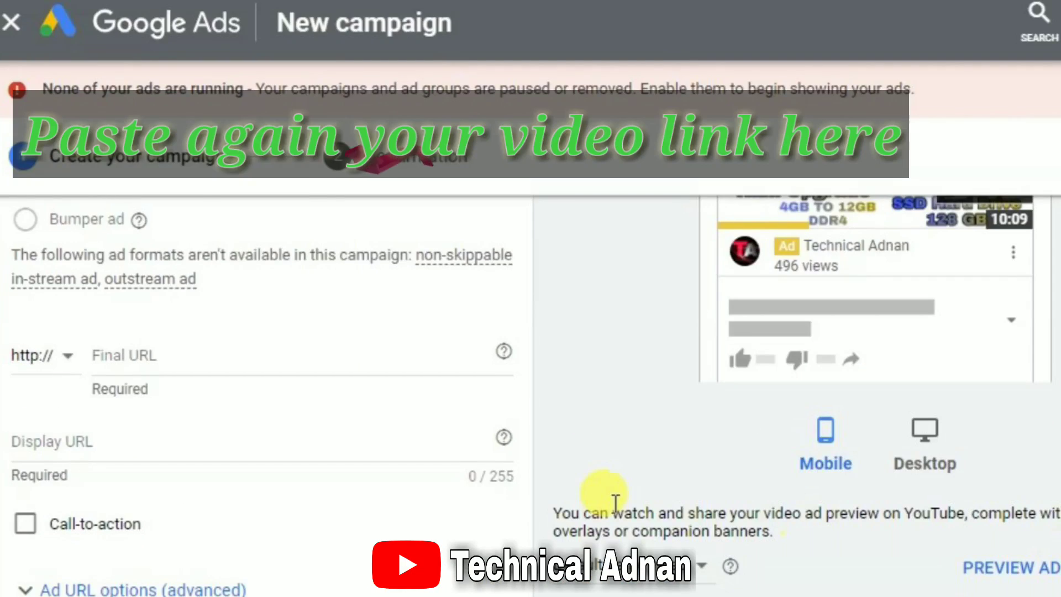
pyautogui.click(365, 359)
pyautogui.hotkey('ctrl', 'v')
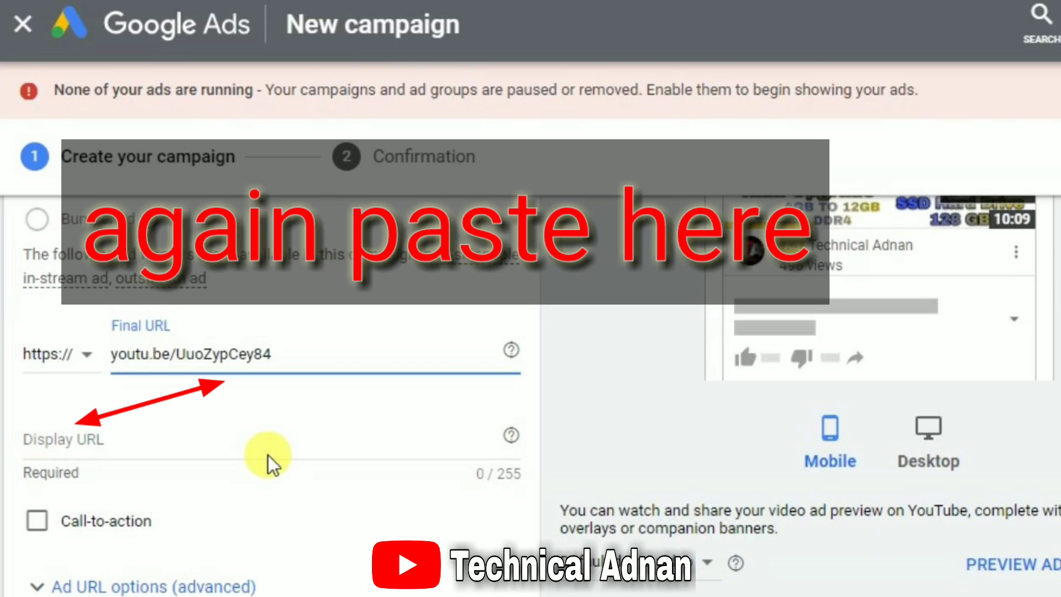
pyautogui.click(268, 455)
pyautogui.hotkey('ctrl', 'v')
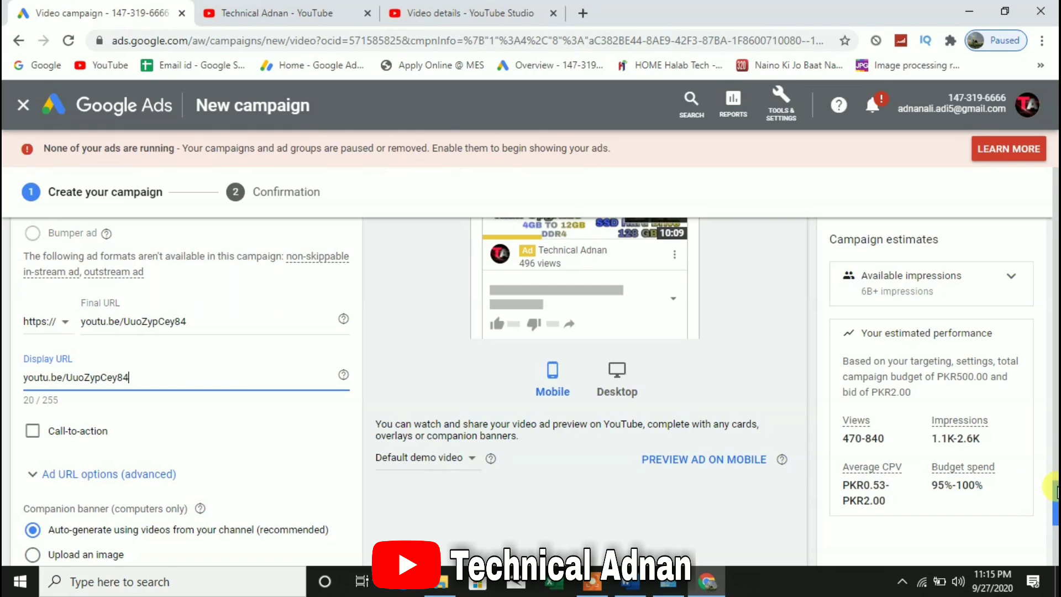
# - Create the campaign with the auto-generated companion banner and continue to its campaign page
pyautogui.moveTo(1056, 492); pyautogui.dragTo(1056, 519)
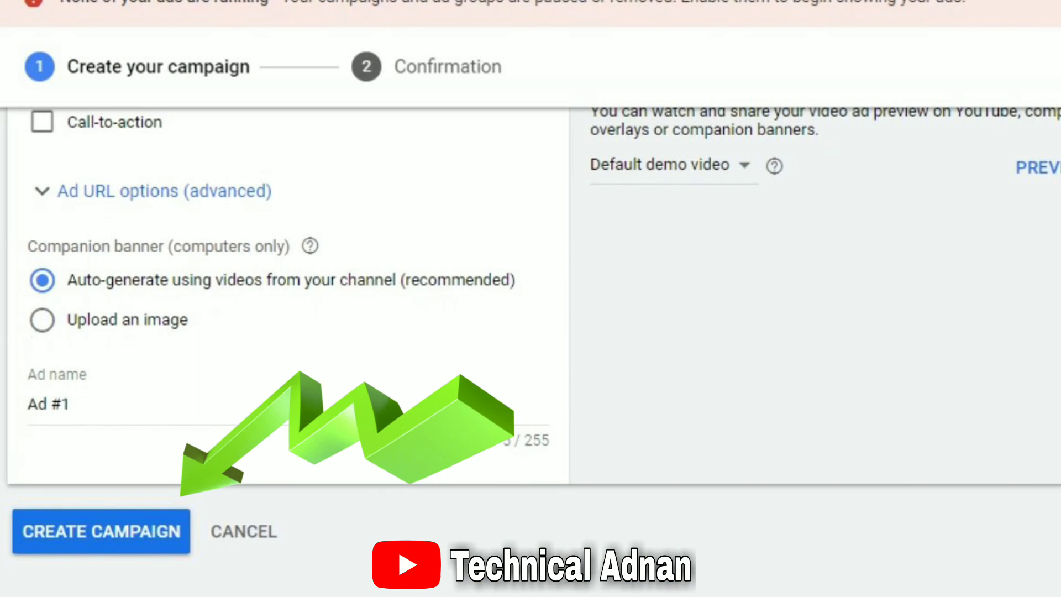
pyautogui.click(118, 533)
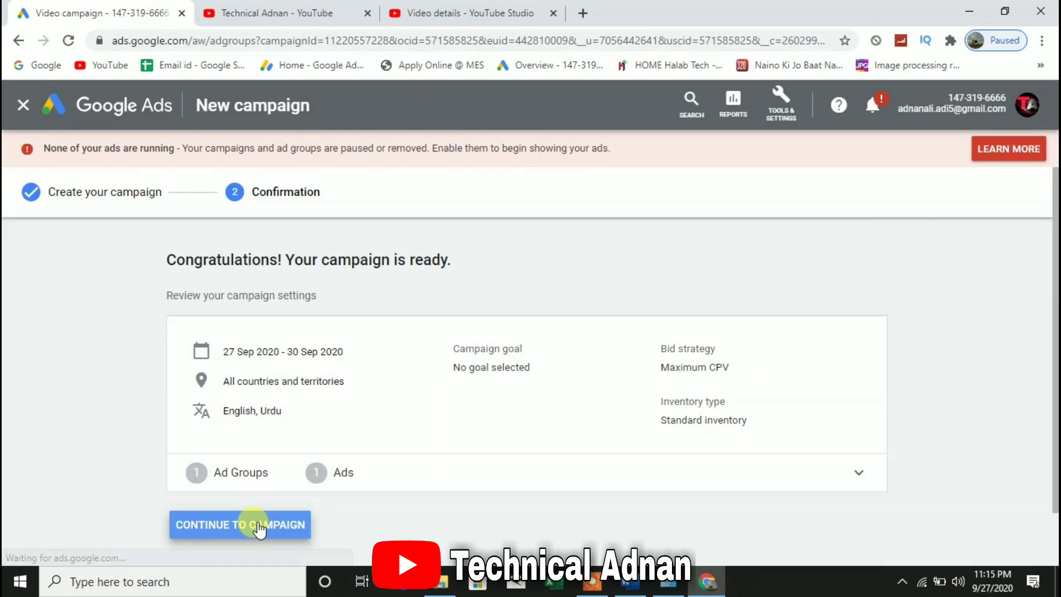
pyautogui.click(193, 570)
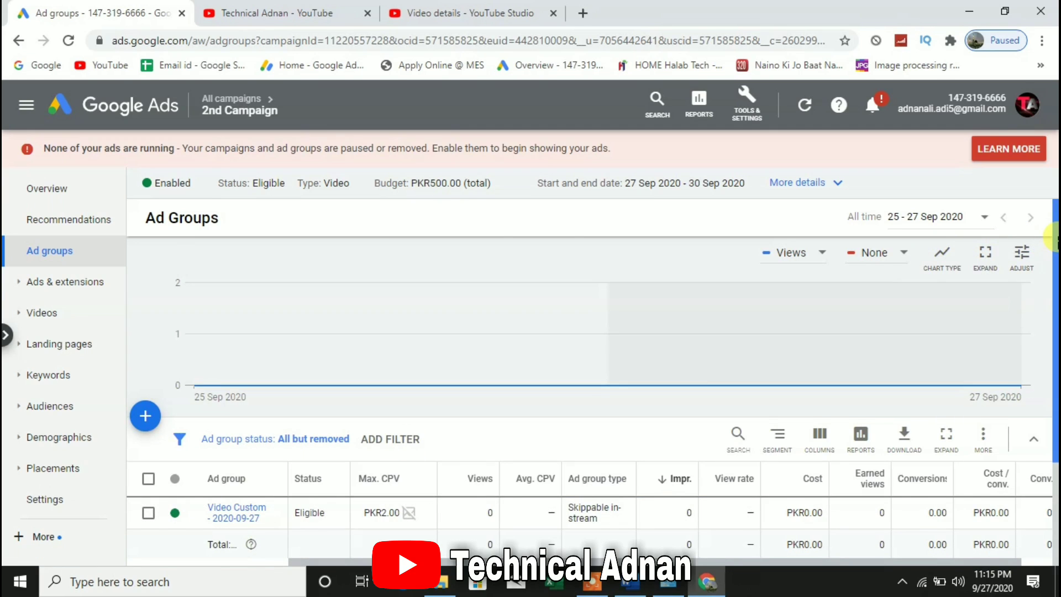
# - Review the new campaign's ad group status and its overview of impressions, views and targeted locations
pyautogui.scroll(-1, 1055, 277)
pyautogui.scroll(-2, 1052, 270)
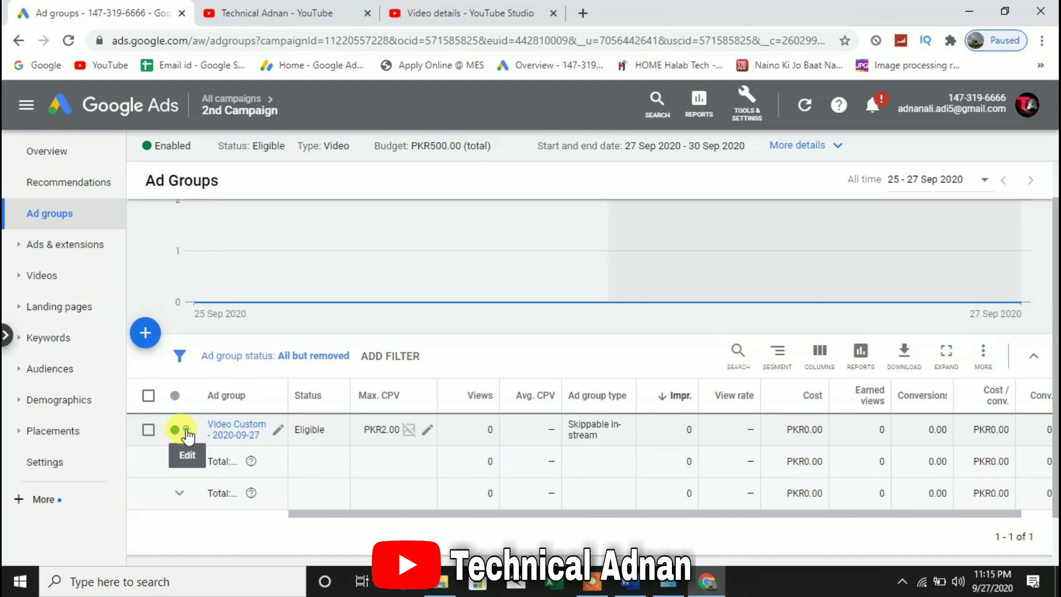
pyautogui.click(186, 430)
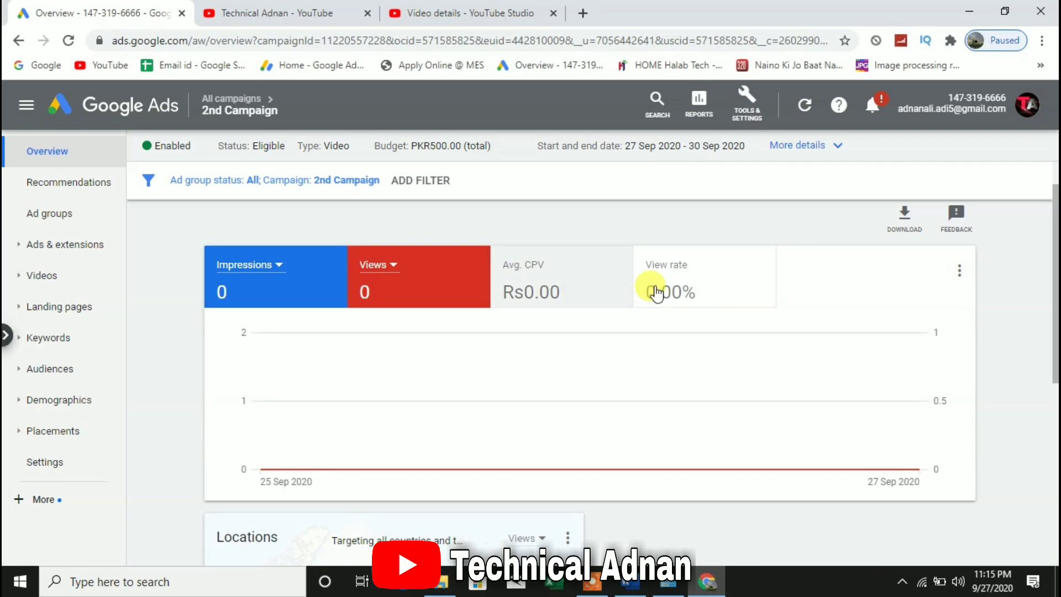
pyautogui.scroll(-5, 1052, 393)
pyautogui.moveTo(1055, 394); pyautogui.dragTo(1049, 221)
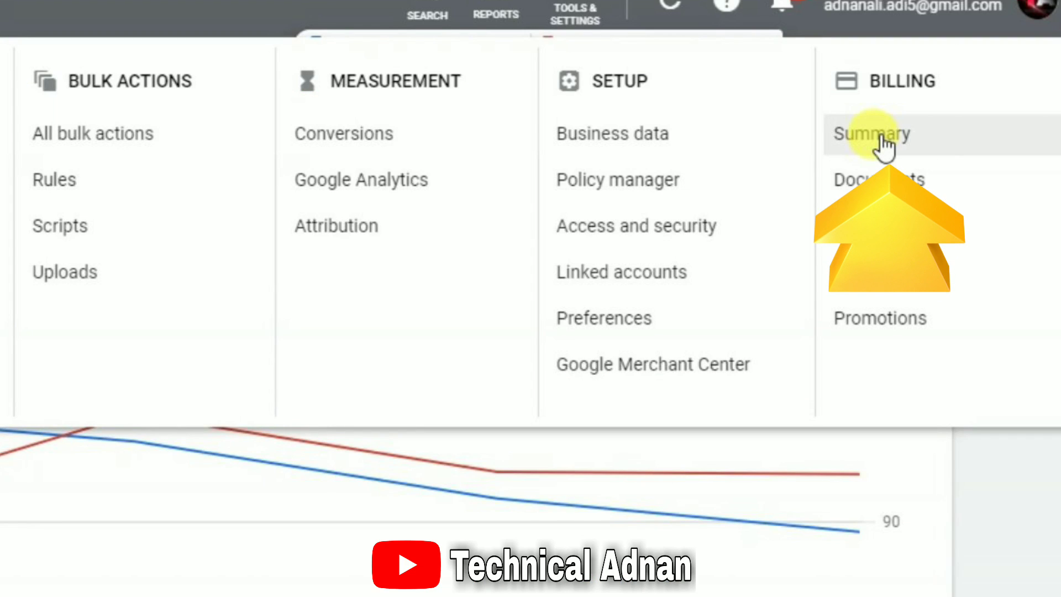
# - Start adding a credit or debit card as a new payment method in the account's billing section
pyautogui.click(883, 141)
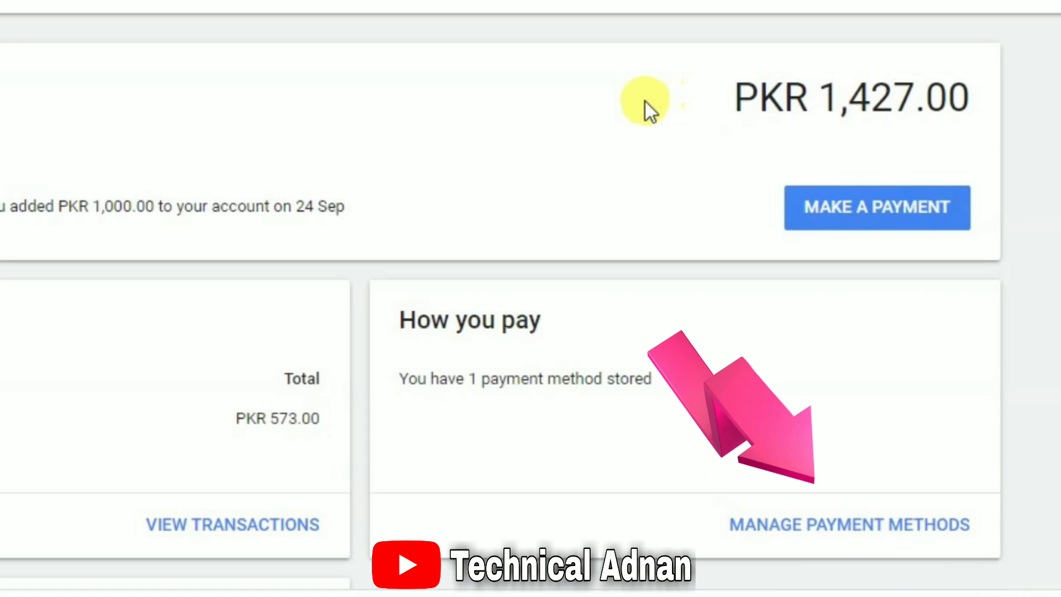
pyautogui.click(849, 524)
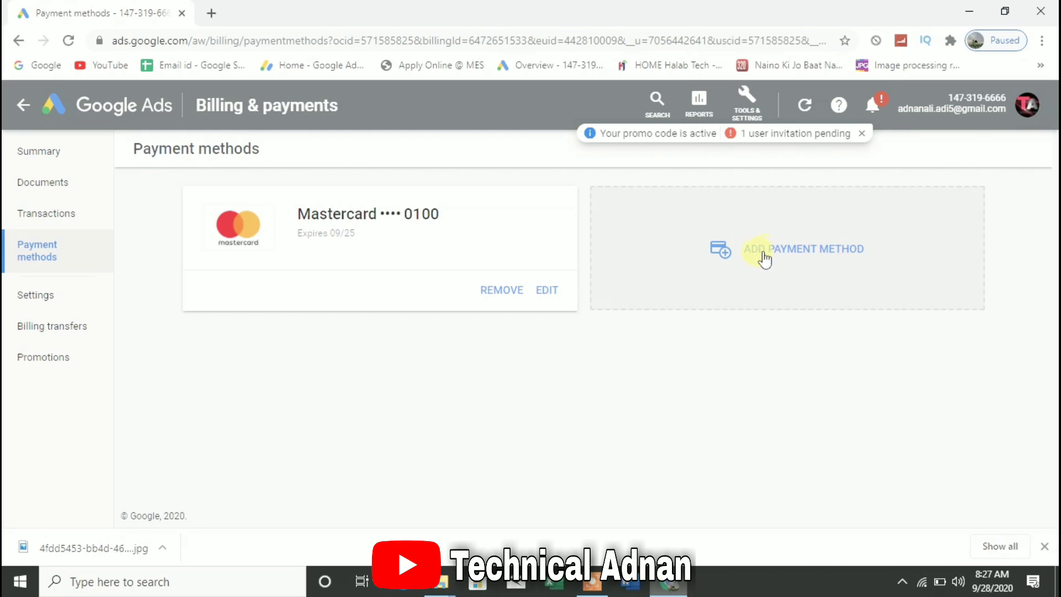
pyautogui.click(774, 256)
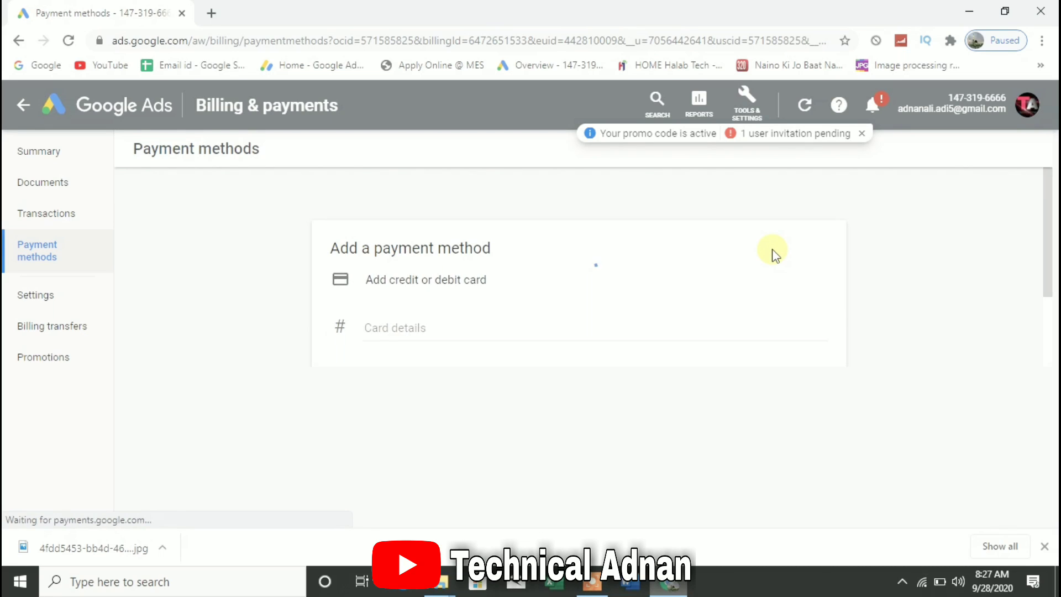
pyautogui.click(419, 305)
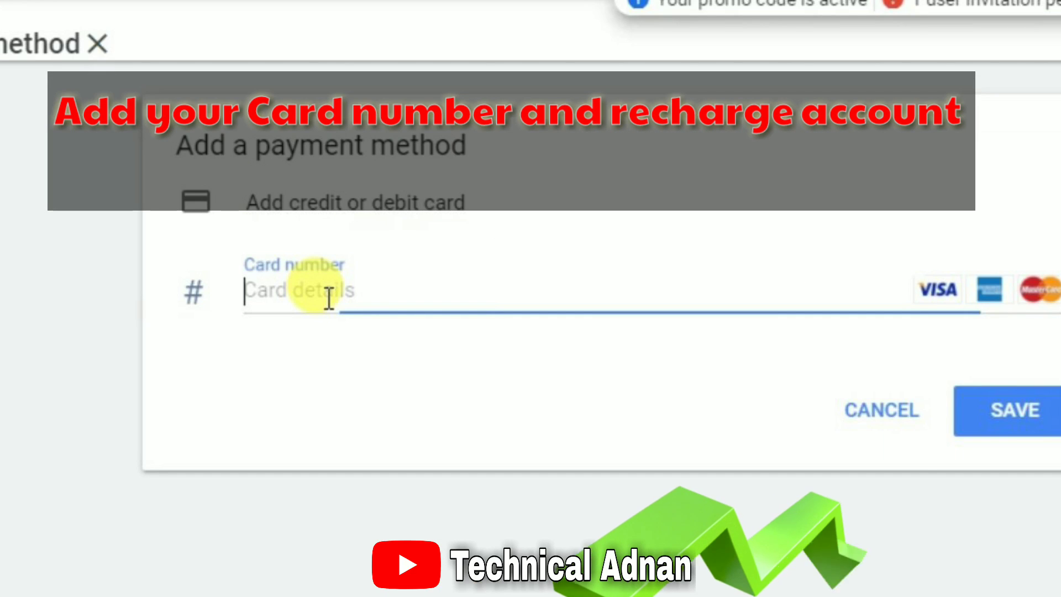